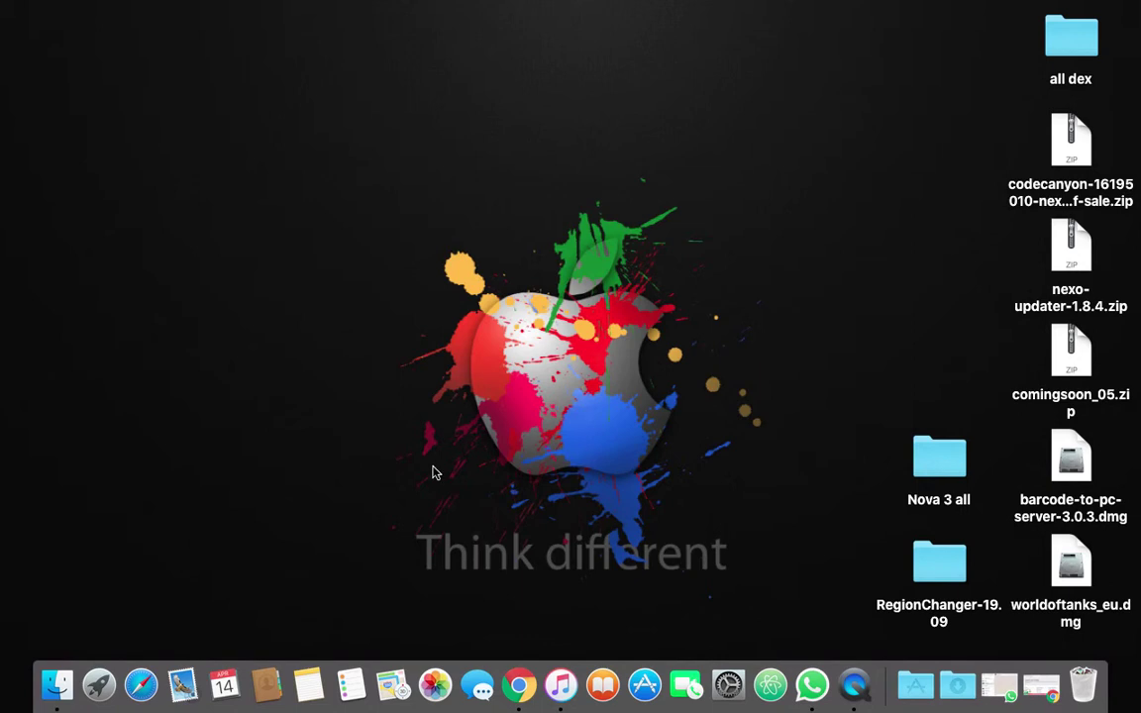
Step: Switch to Chrome and open the New Gopal Enterprise POS panel from the client panels on the Shopz Software page
left_click(518, 681)
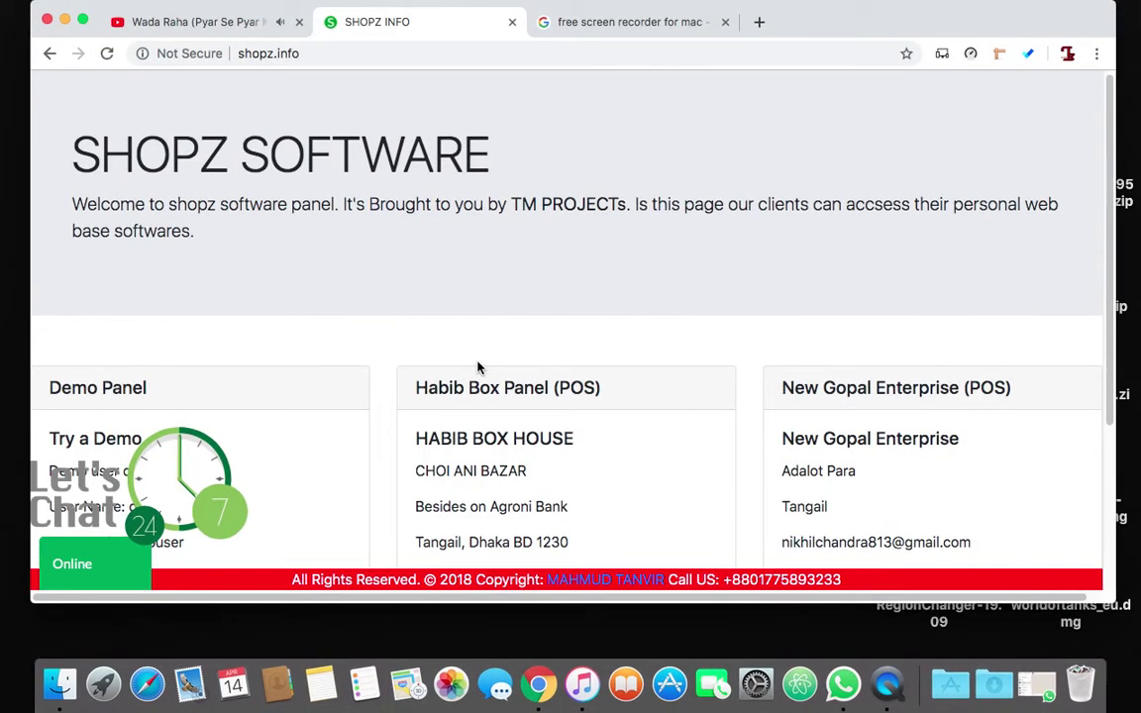
scroll(478, 368, "down", 2)
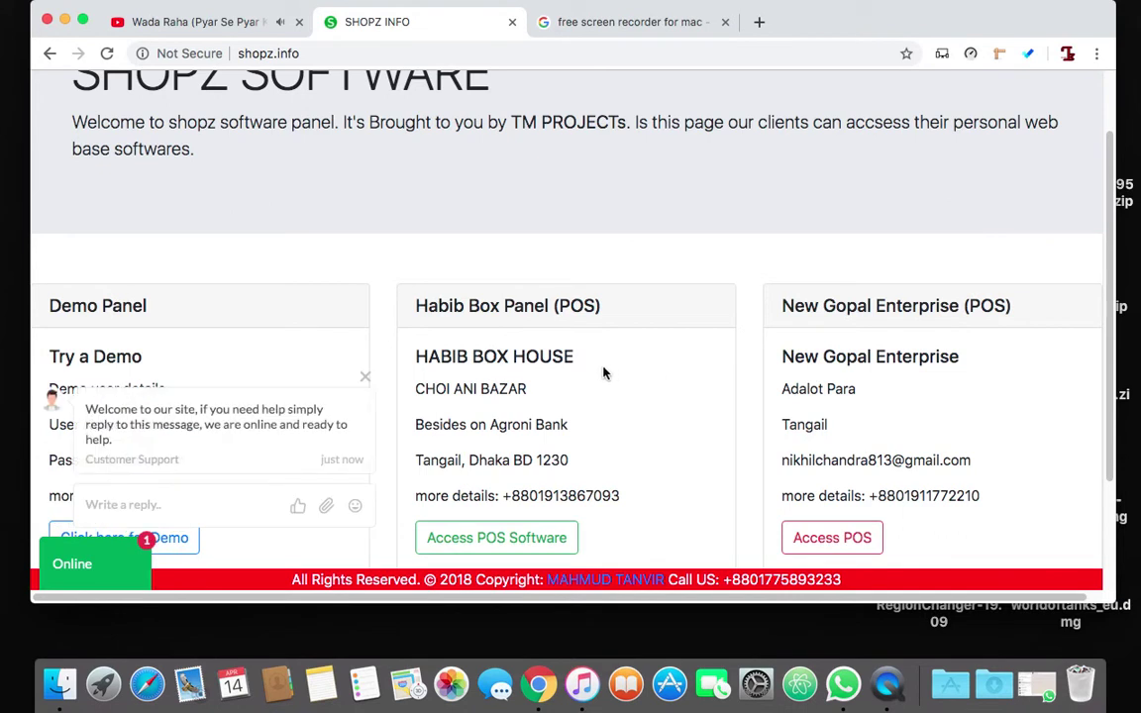
scroll(608, 372, "down", 2)
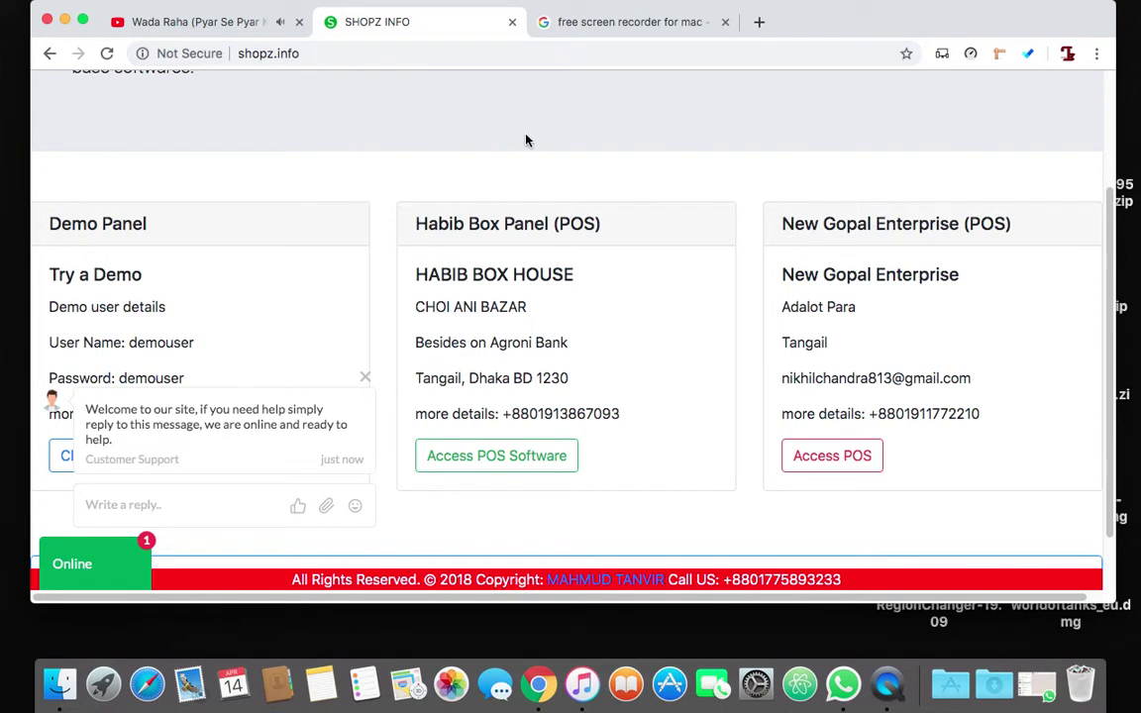
scroll(526, 140, "up", 1)
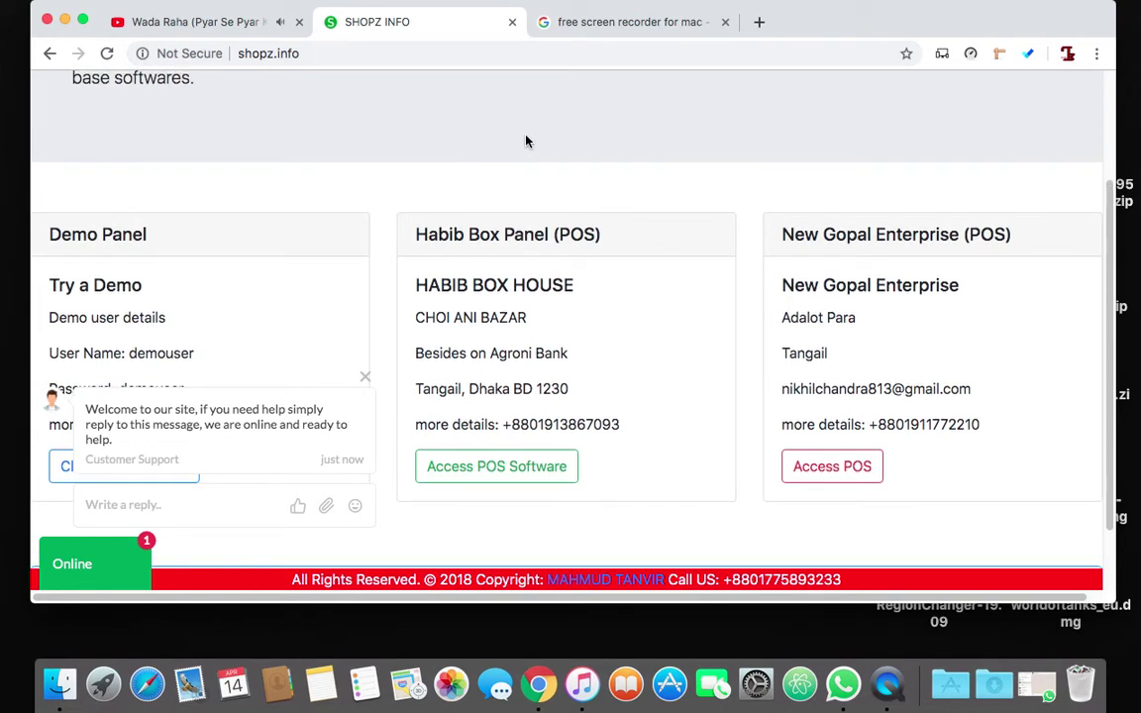
left_click(341, 54)
left_click(445, 99)
scroll(406, 169, "up", 3)
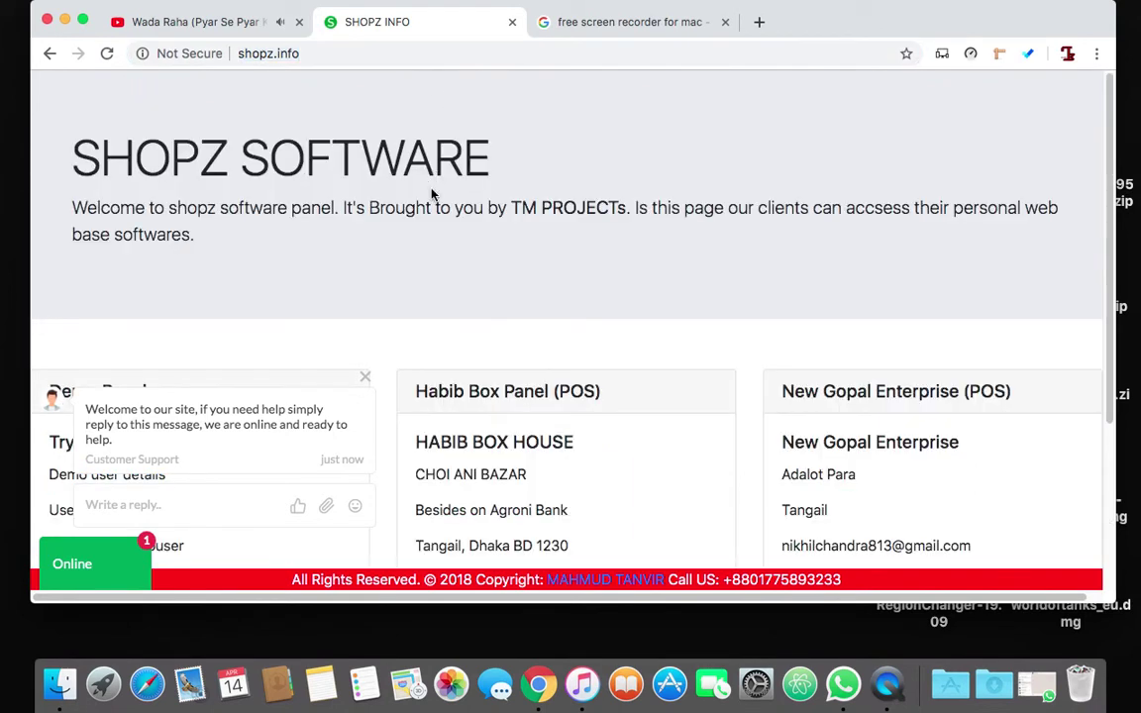
scroll(432, 193, "down", 5)
scroll(327, 190, "down", 1)
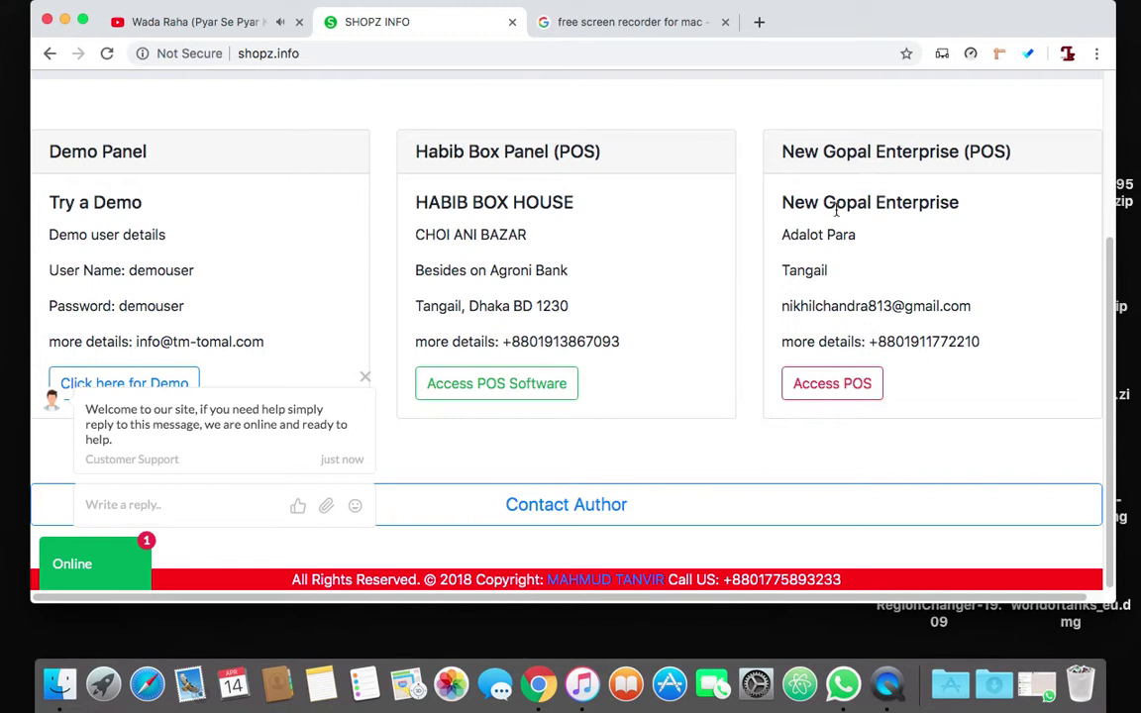
left_click(829, 392)
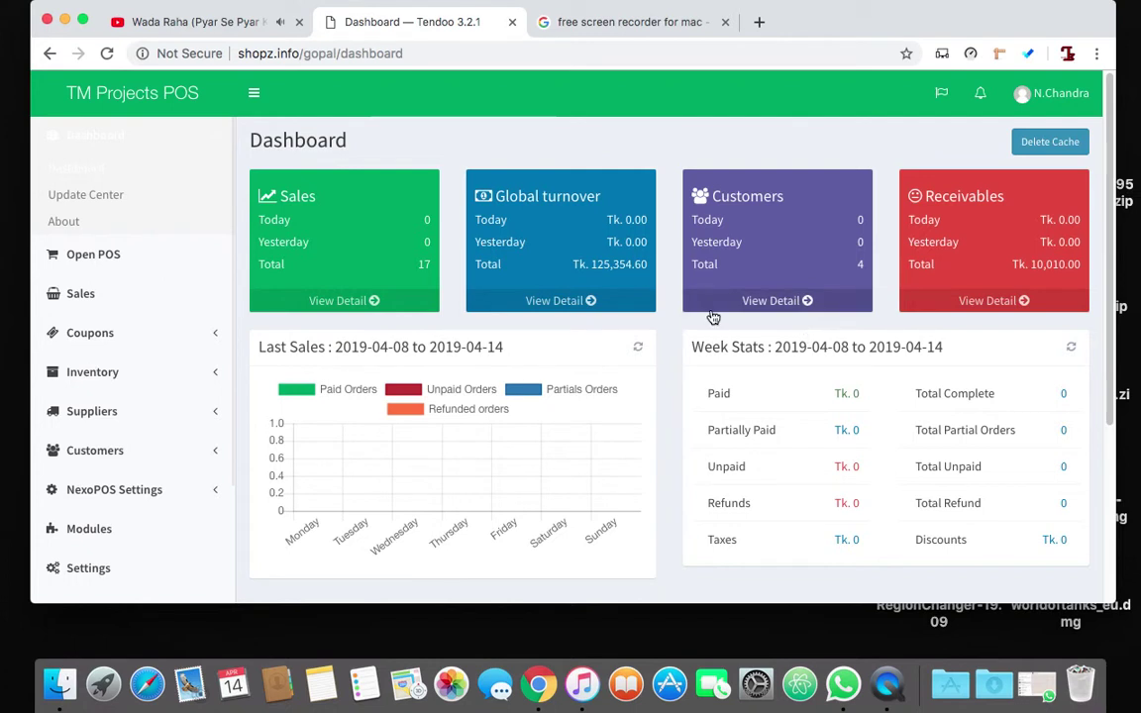
Step: Collapse the sidebar and open the profile page of the signed-in account
left_click(253, 92)
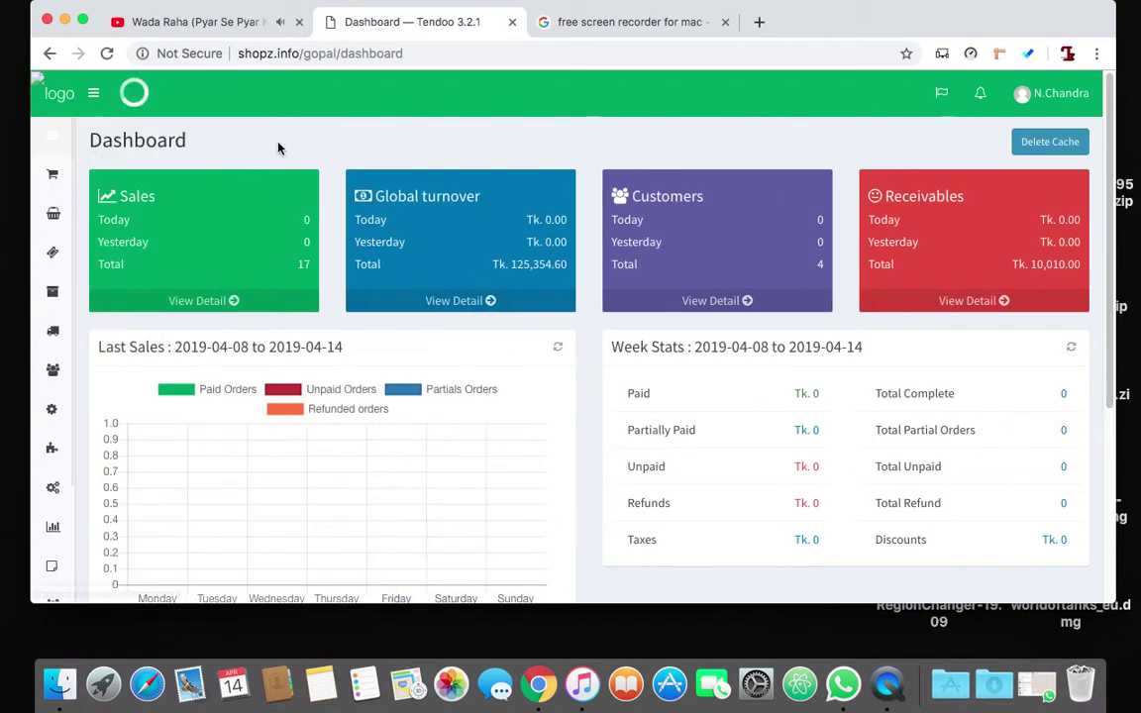
left_click(1047, 96)
left_click(882, 310)
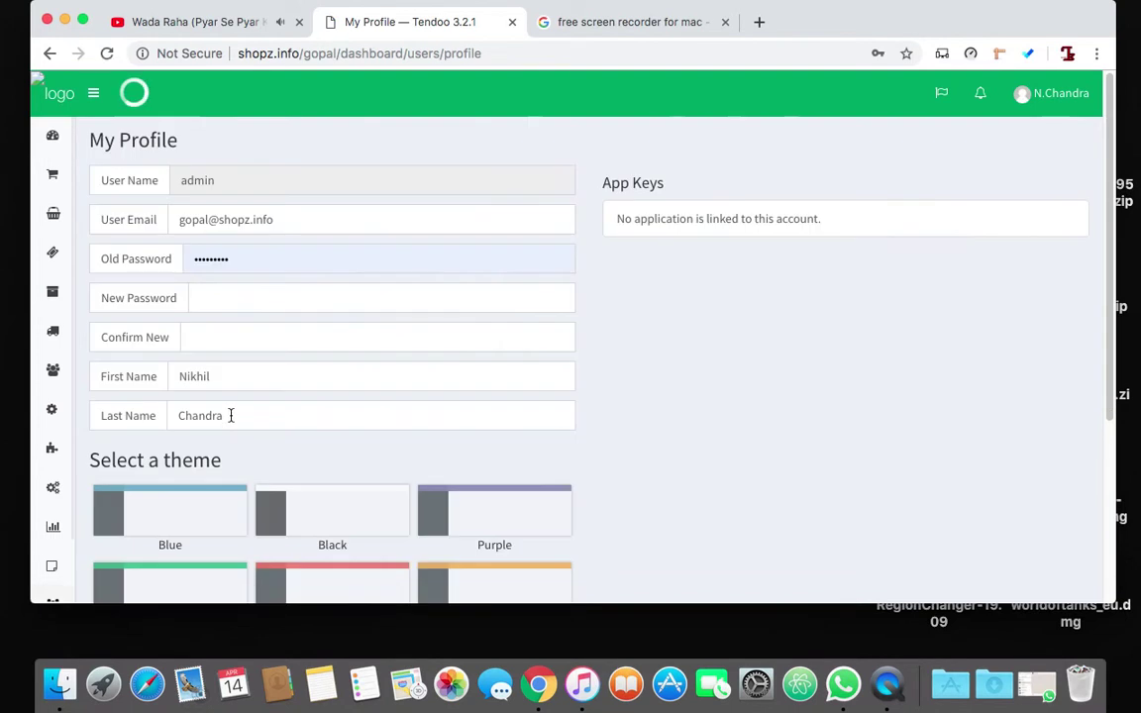
Step: Select the Green theme among the profile's theme choices
scroll(247, 421, "down", 5)
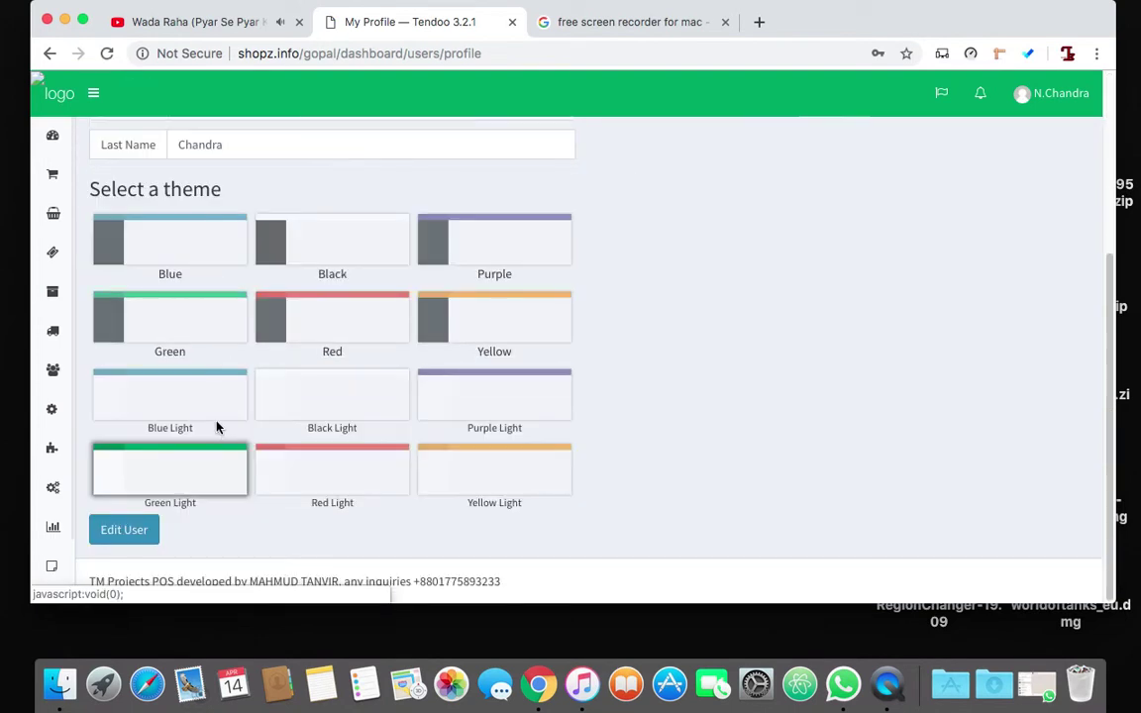
scroll(217, 427, "up", 1)
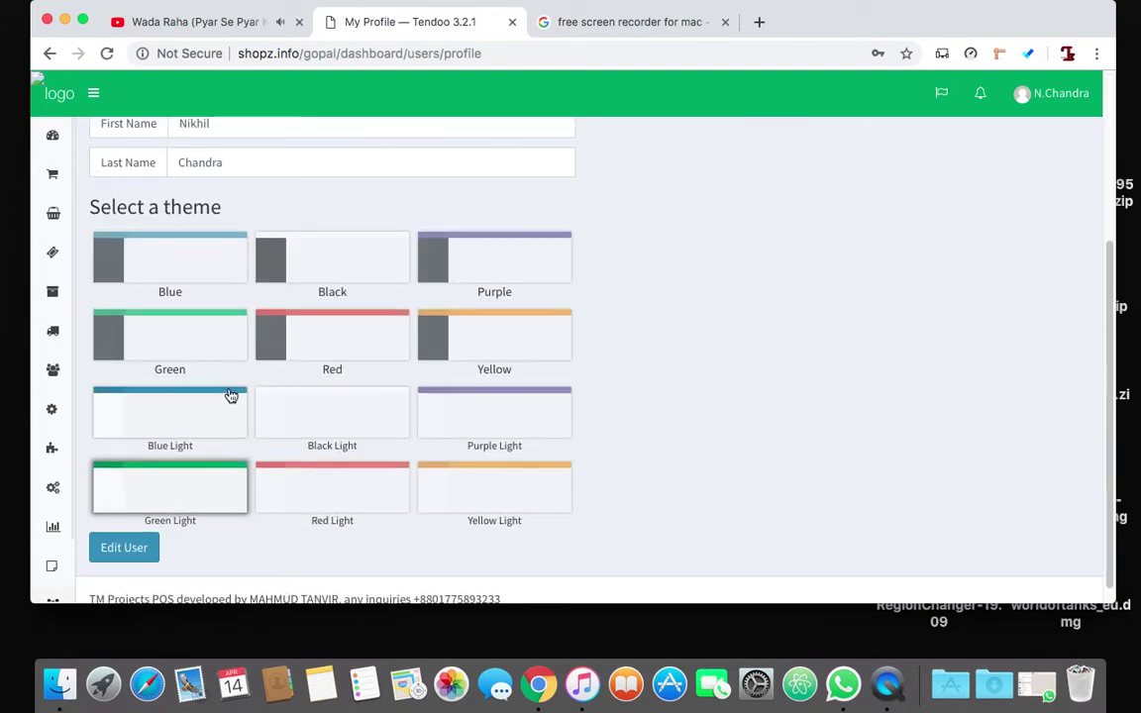
left_click(204, 264)
left_click(186, 331)
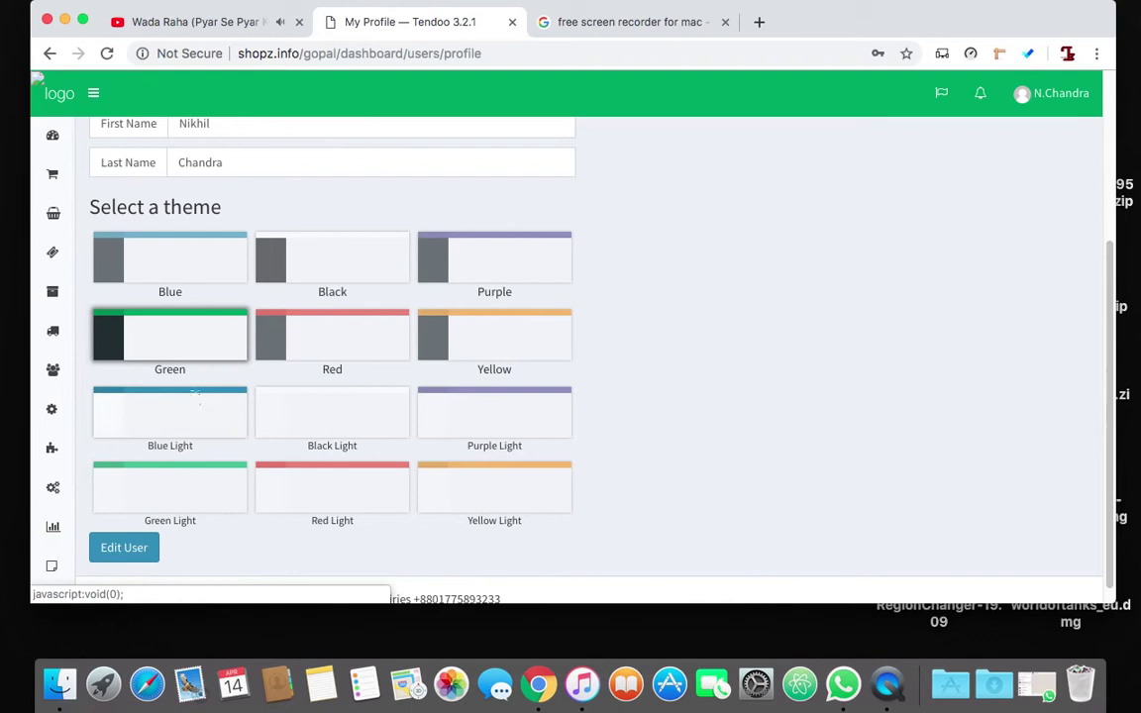
Step: Return from the profile page to the main Dashboard page
mouse_move(46, 209)
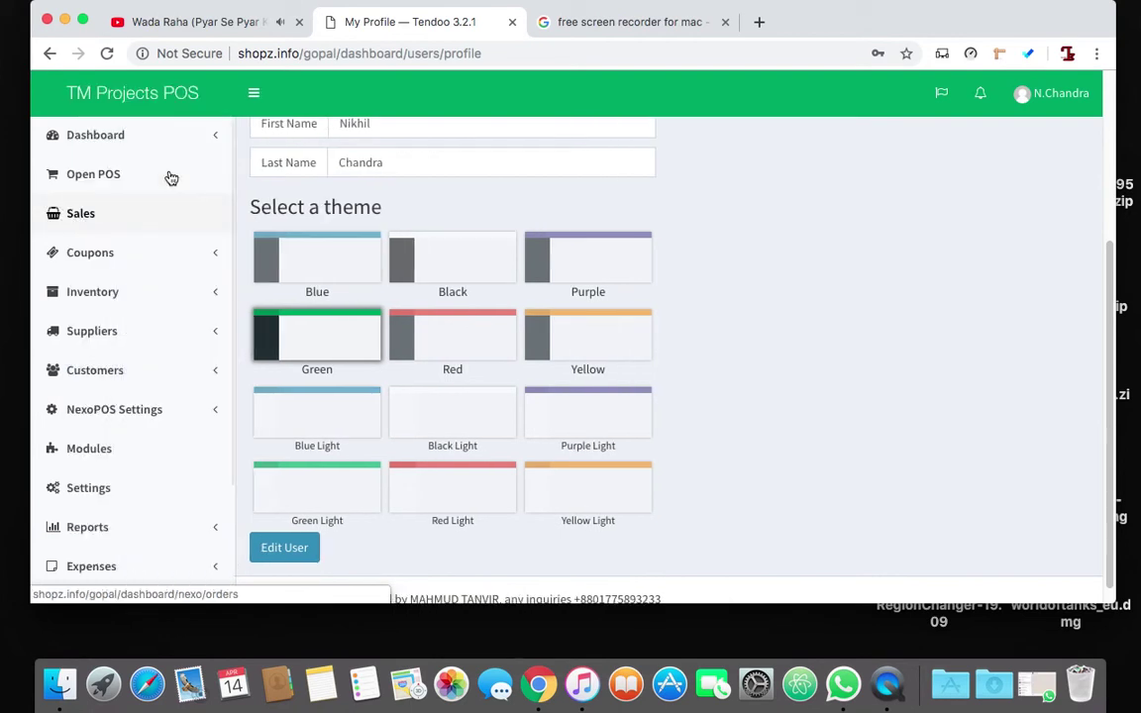
mouse_move(67, 145)
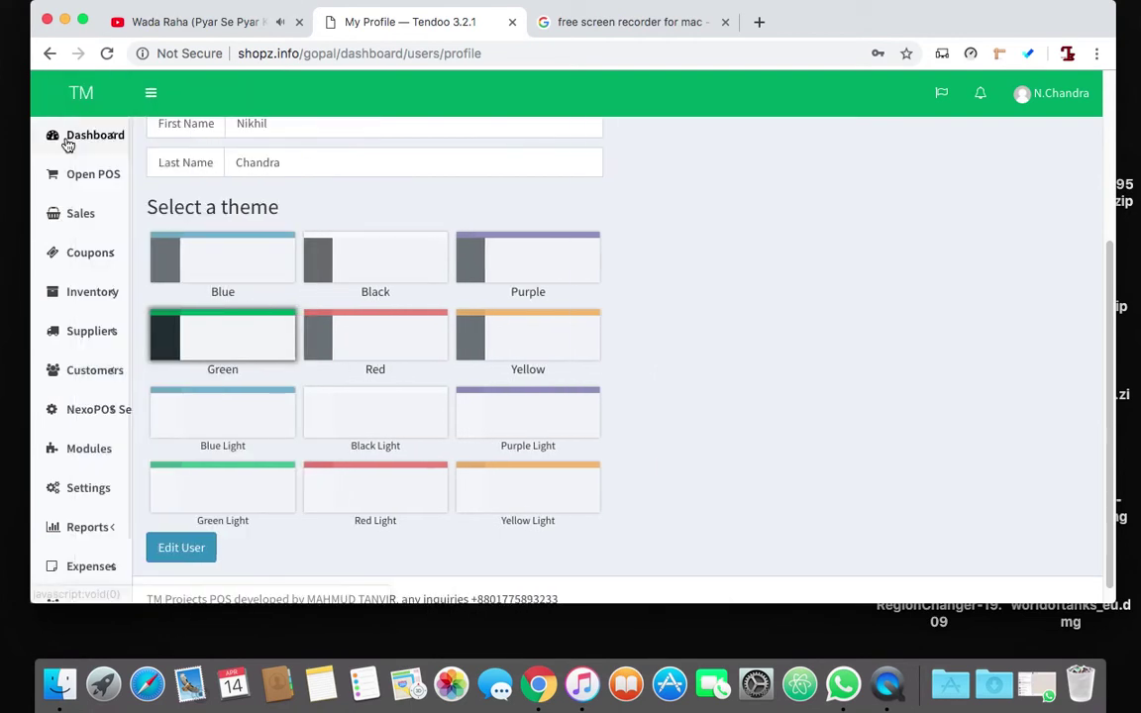
left_click(203, 141)
left_click(203, 141)
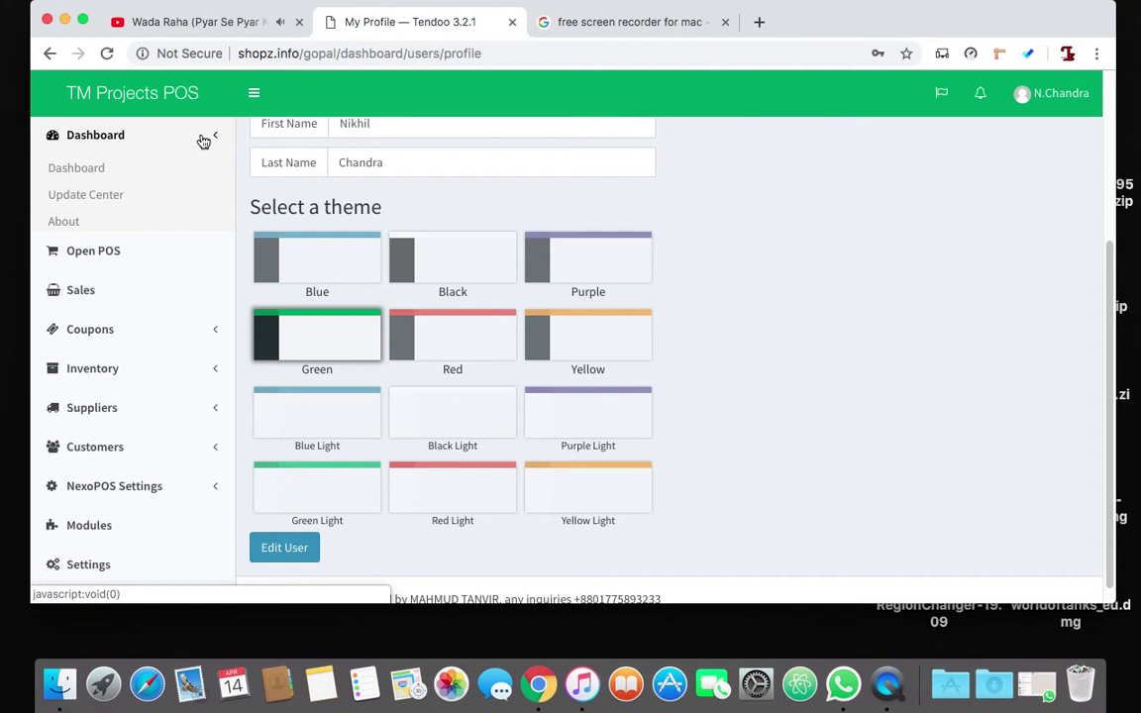
left_click(137, 135)
left_click(98, 166)
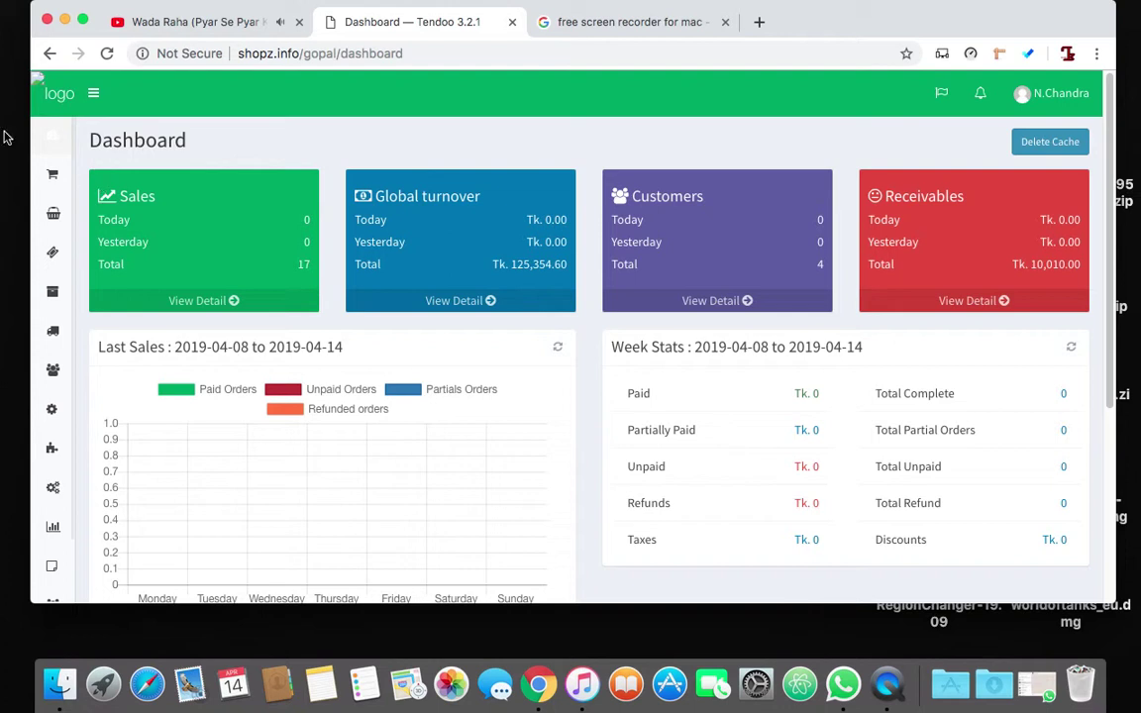
Step: Expand the browser window to full screen and highlight the Last Sales heading on the dashboard
left_click(83, 22)
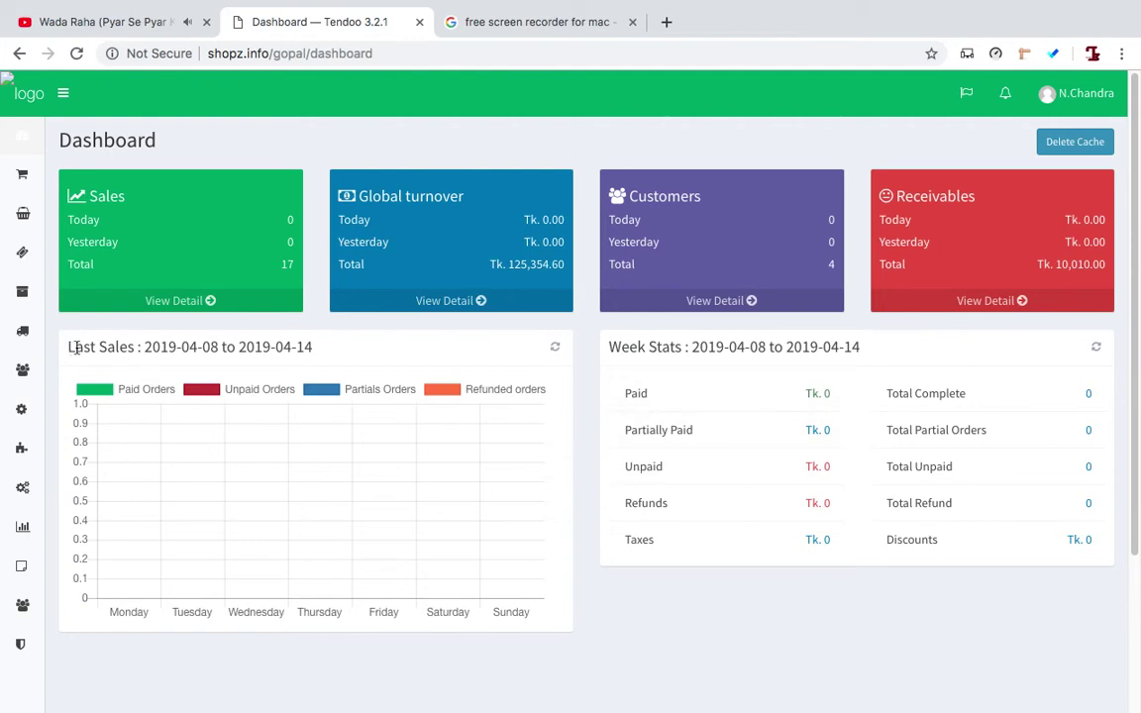
left_click_drag(76, 349, 128, 375)
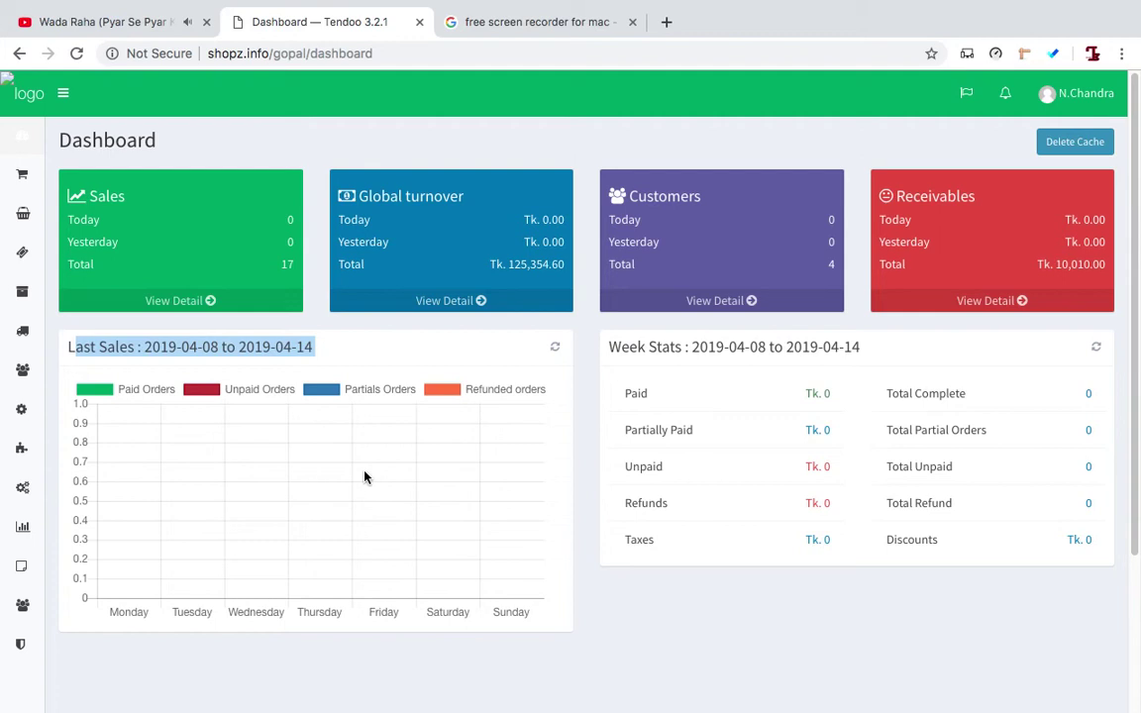
left_click(712, 463)
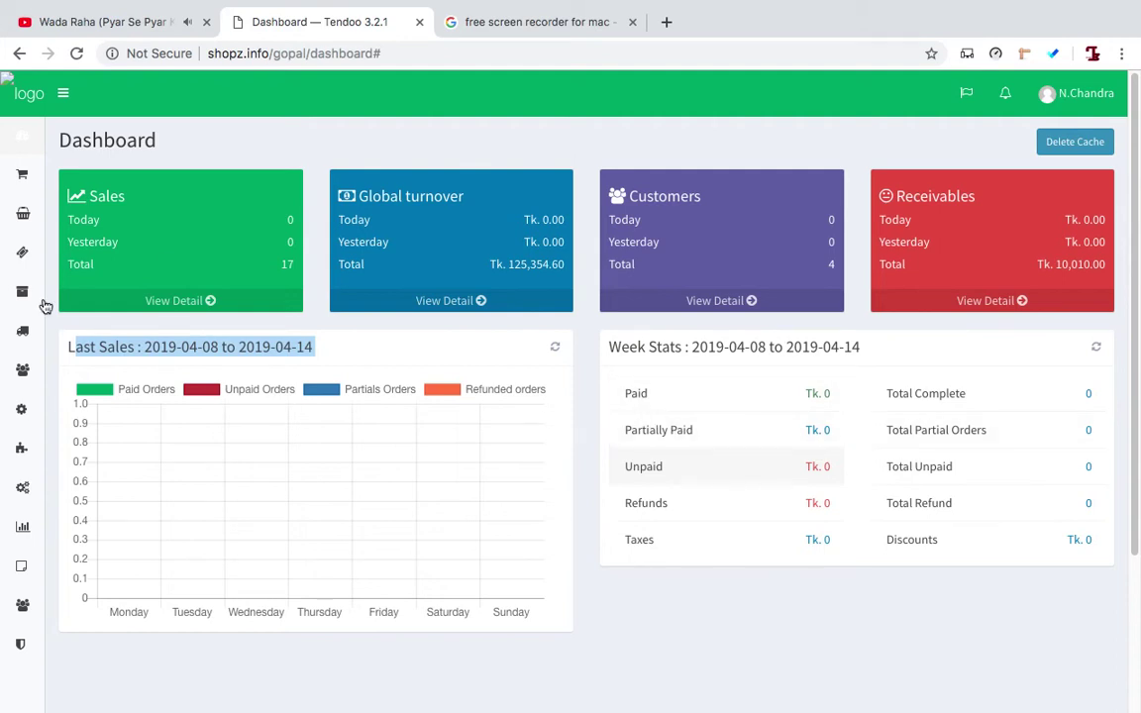
Step: Examine the sidebar's sections and the entries grouped under Dashboard
mouse_move(35, 269)
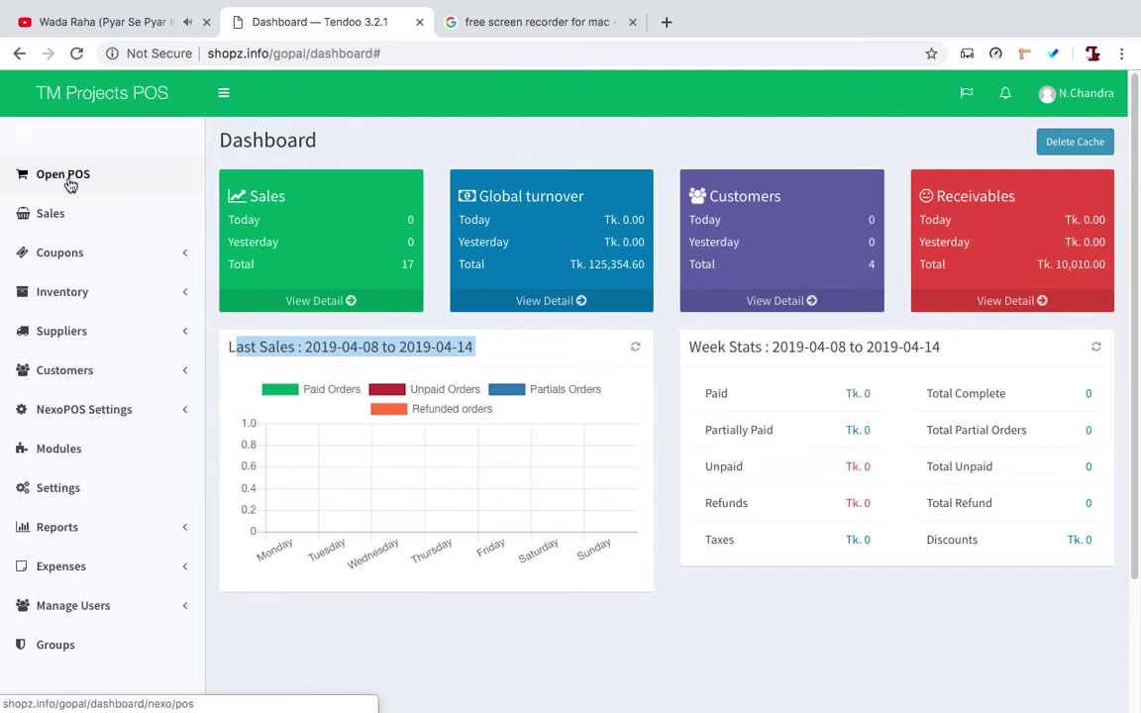
left_click(75, 131)
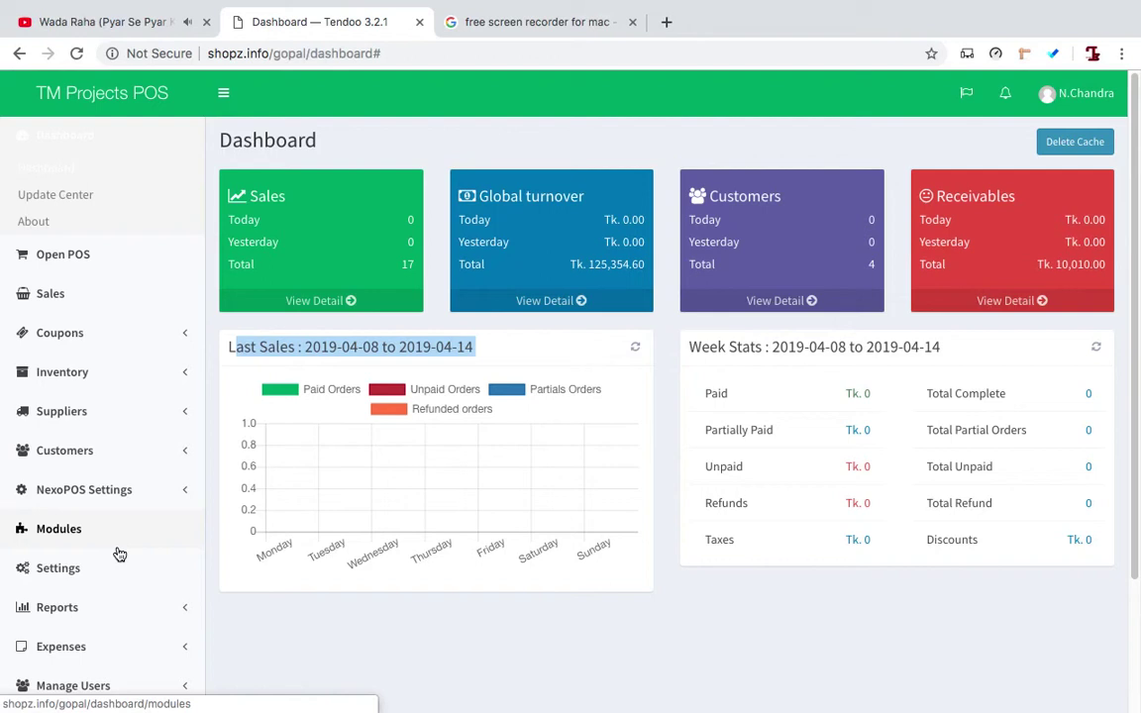
left_click(105, 142)
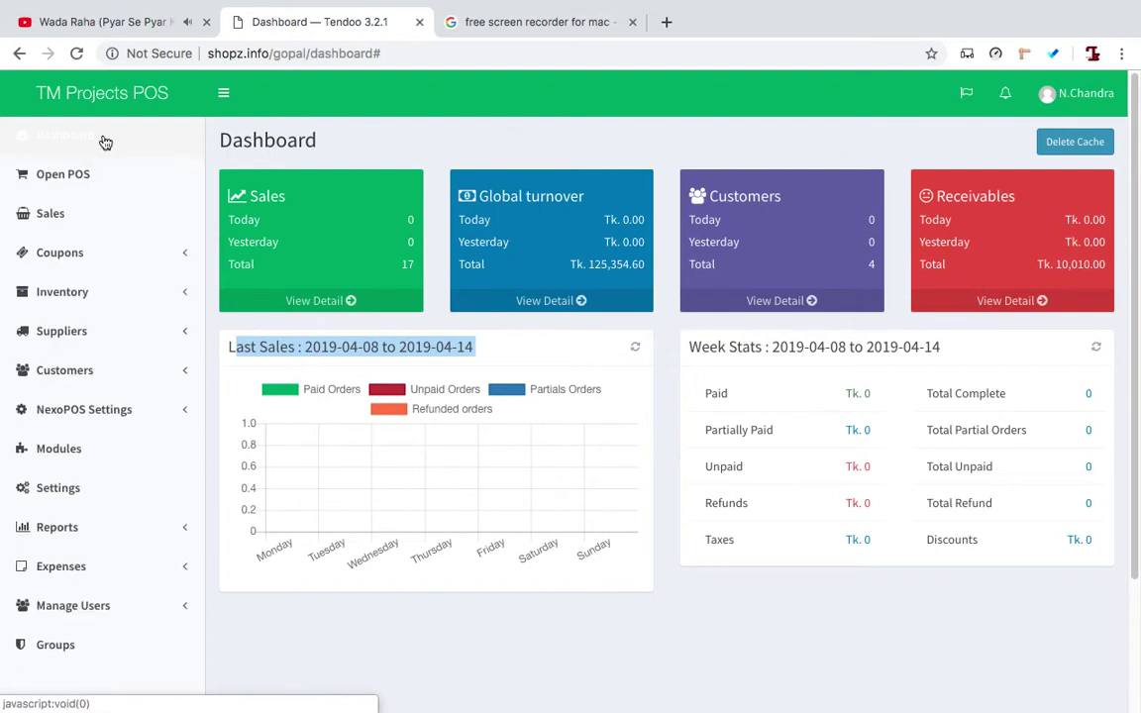
left_click(224, 93)
Step: Open the POS sales page in a new browser tab and switch to it
mouse_move(21, 188)
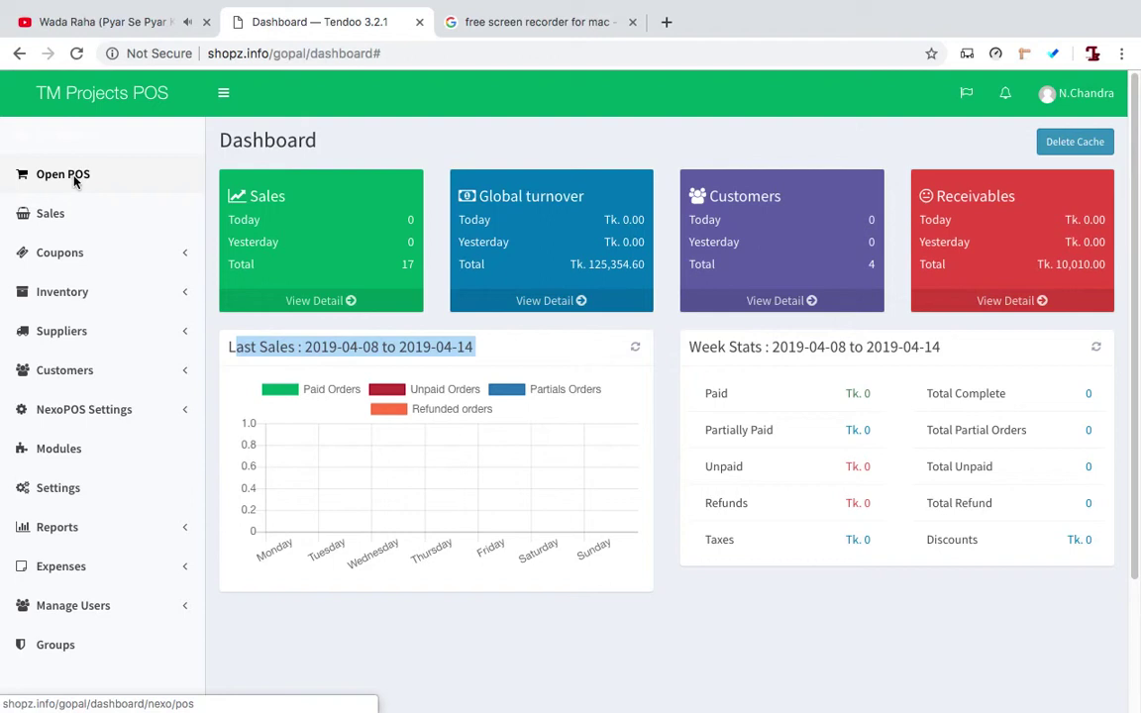
right_click(76, 178)
left_click(126, 185)
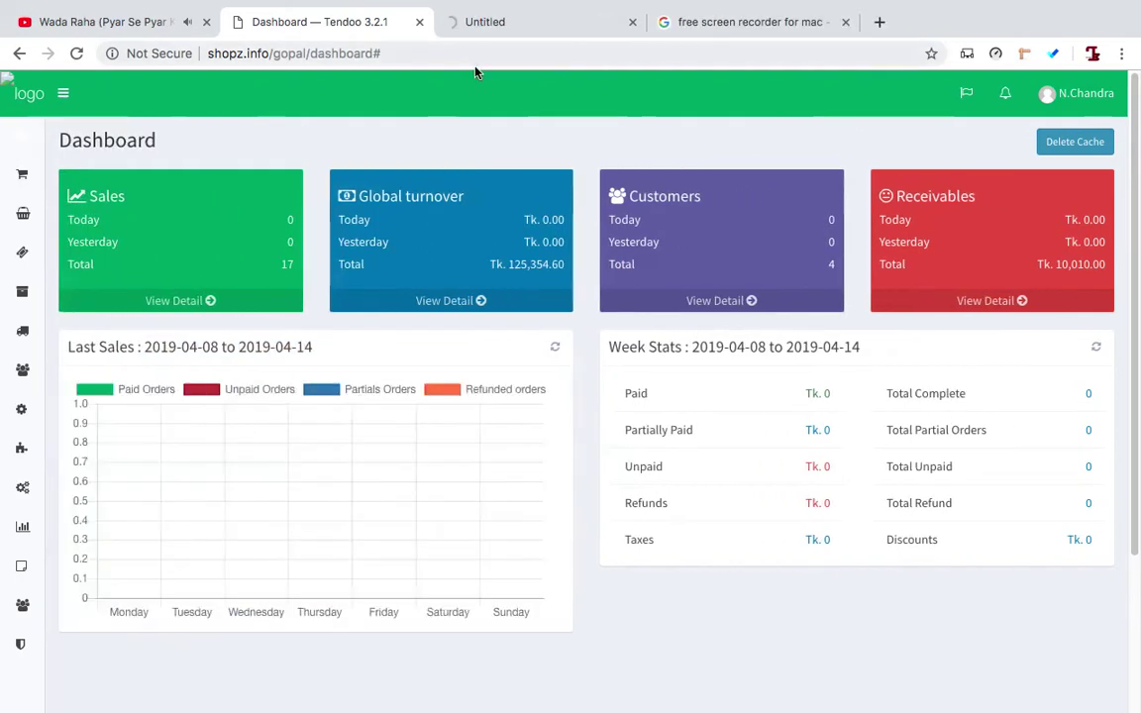
left_click(478, 27)
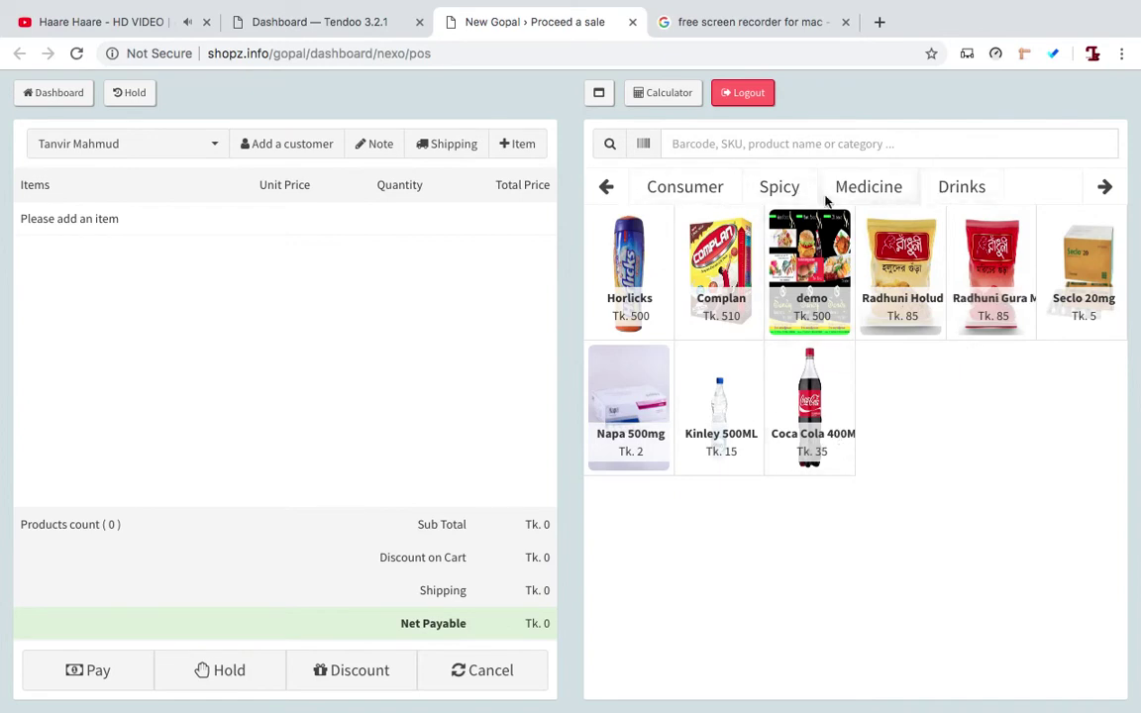
Step: Browse the products in the Consumer, Spicy, Medicine and Drinks categories, ending on Consumer
left_click(678, 198)
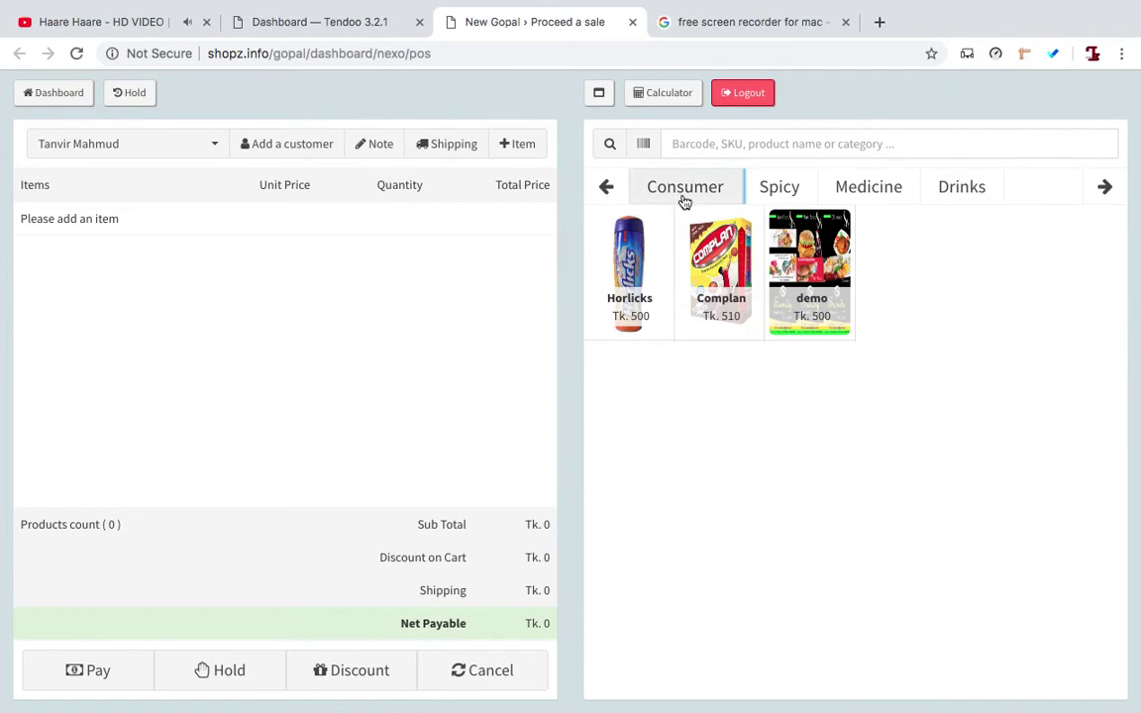
left_click(793, 199)
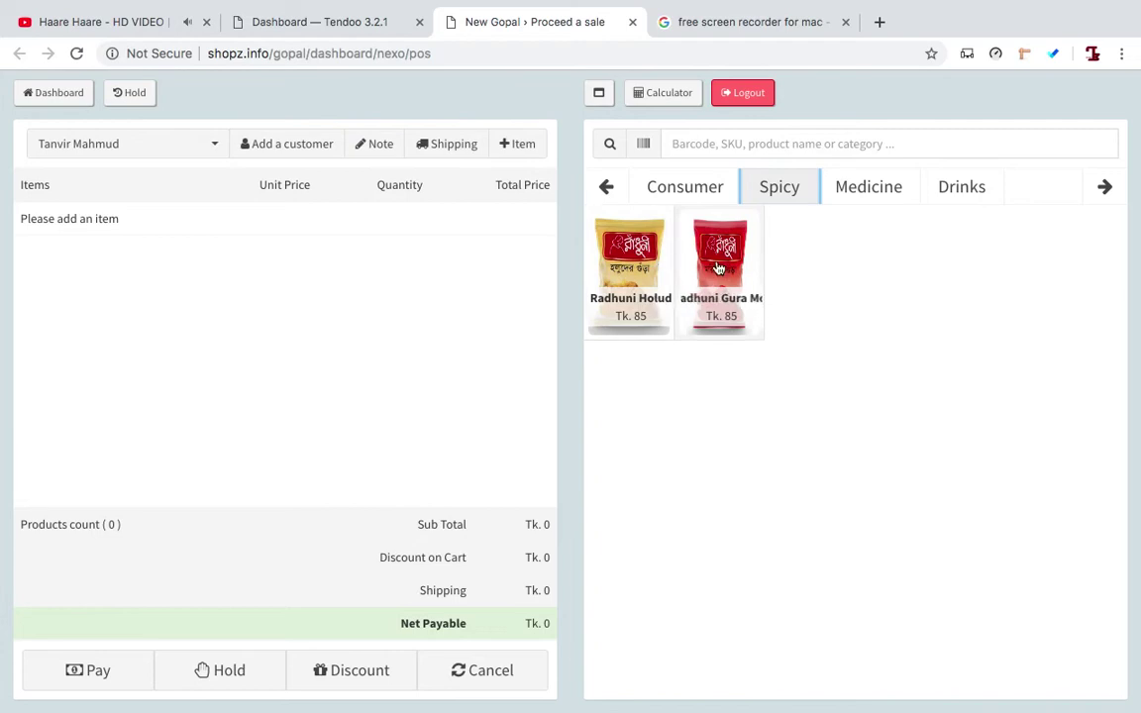
left_click(889, 200)
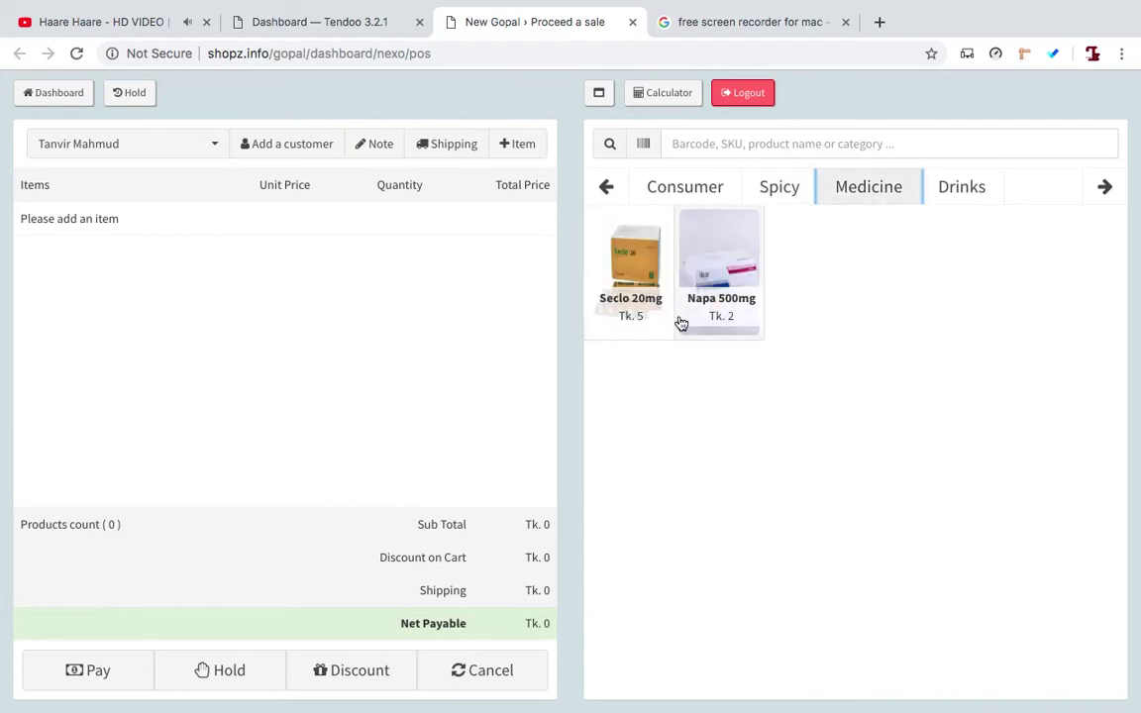
left_click(943, 198)
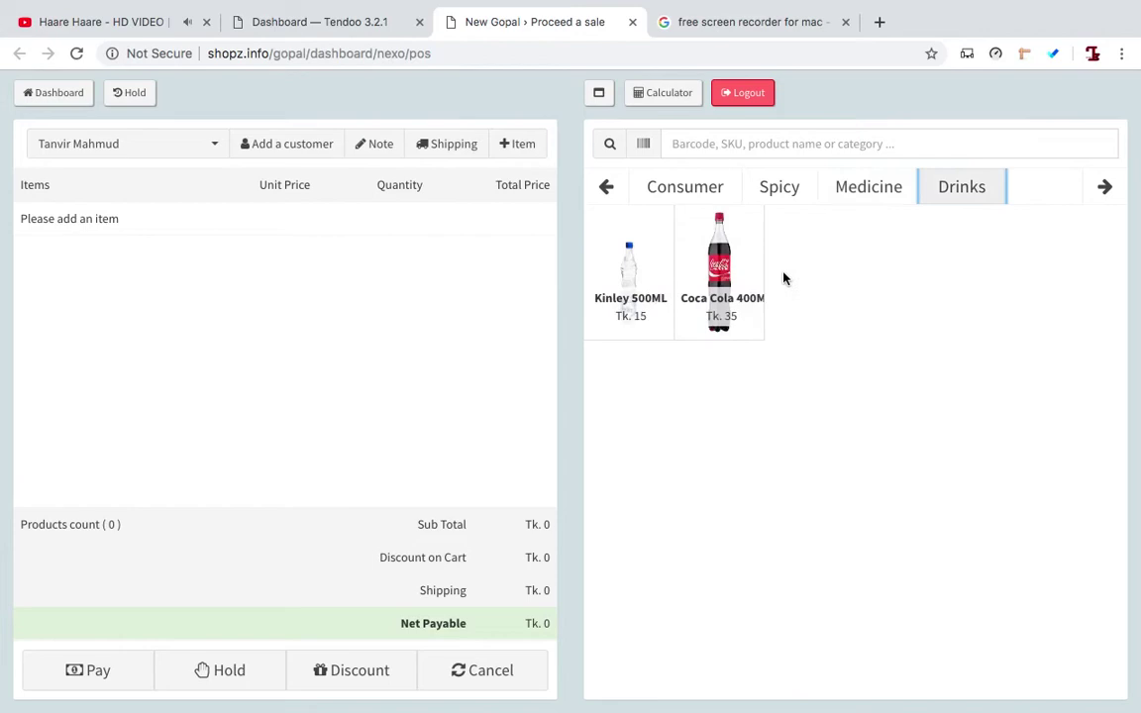
left_click(658, 201)
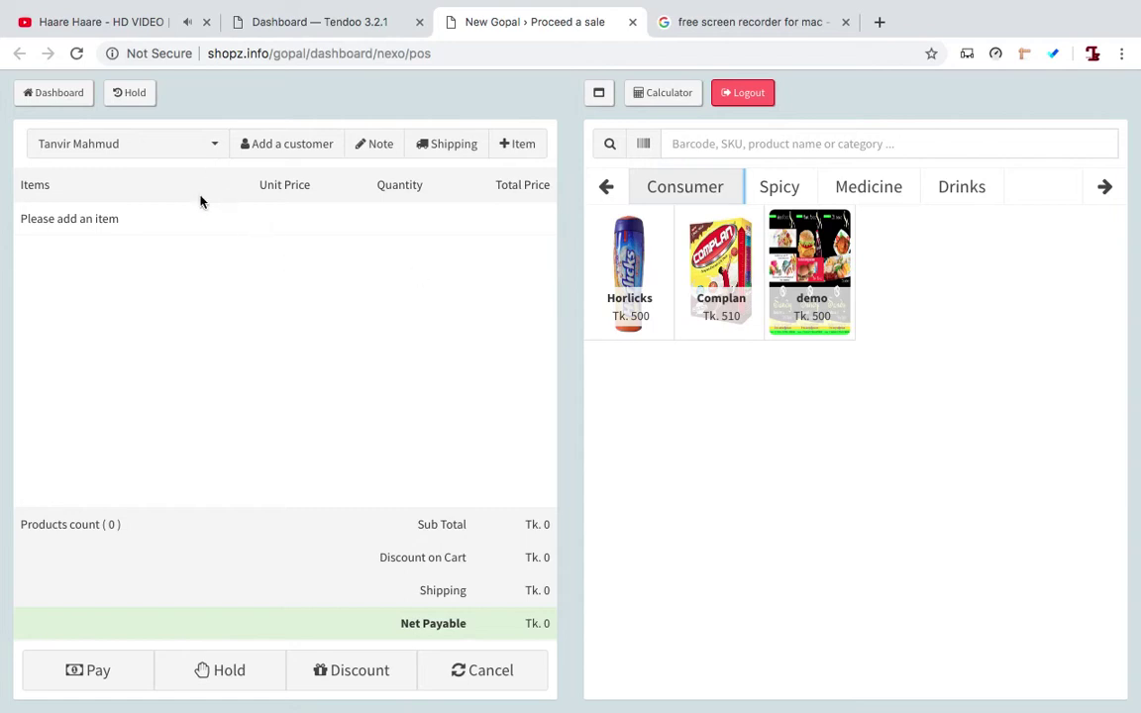
Step: Check the existing customer list, and start a new customer record with the customer's name filled in
left_click(193, 154)
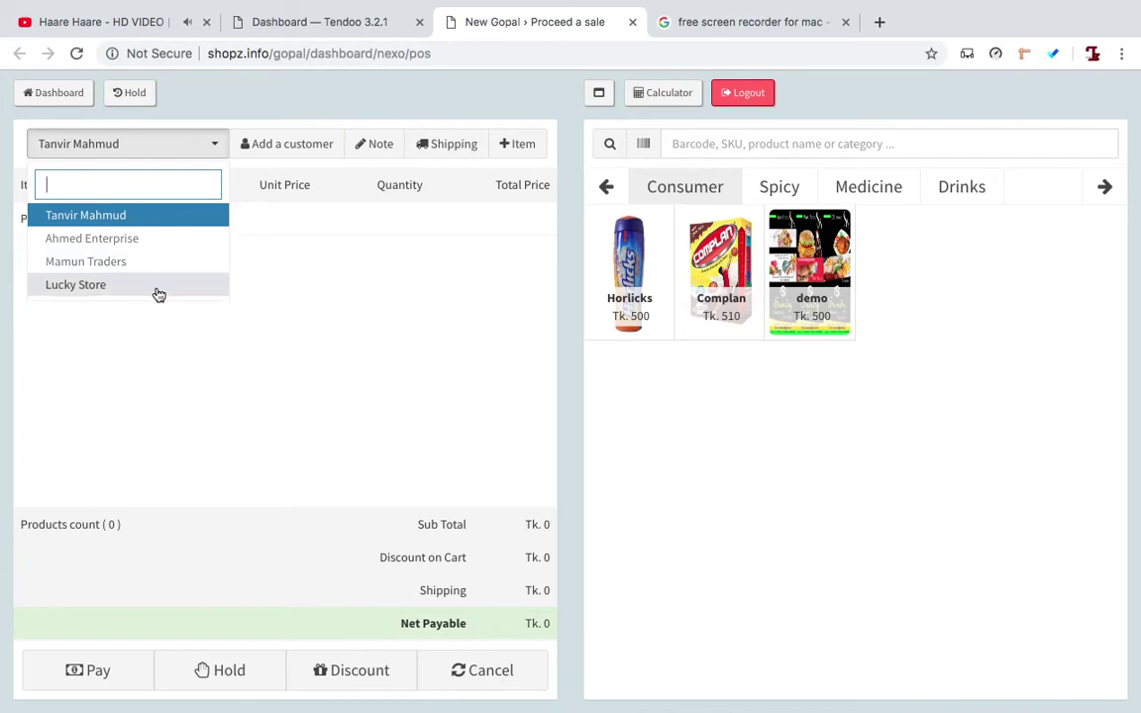
left_click(160, 326)
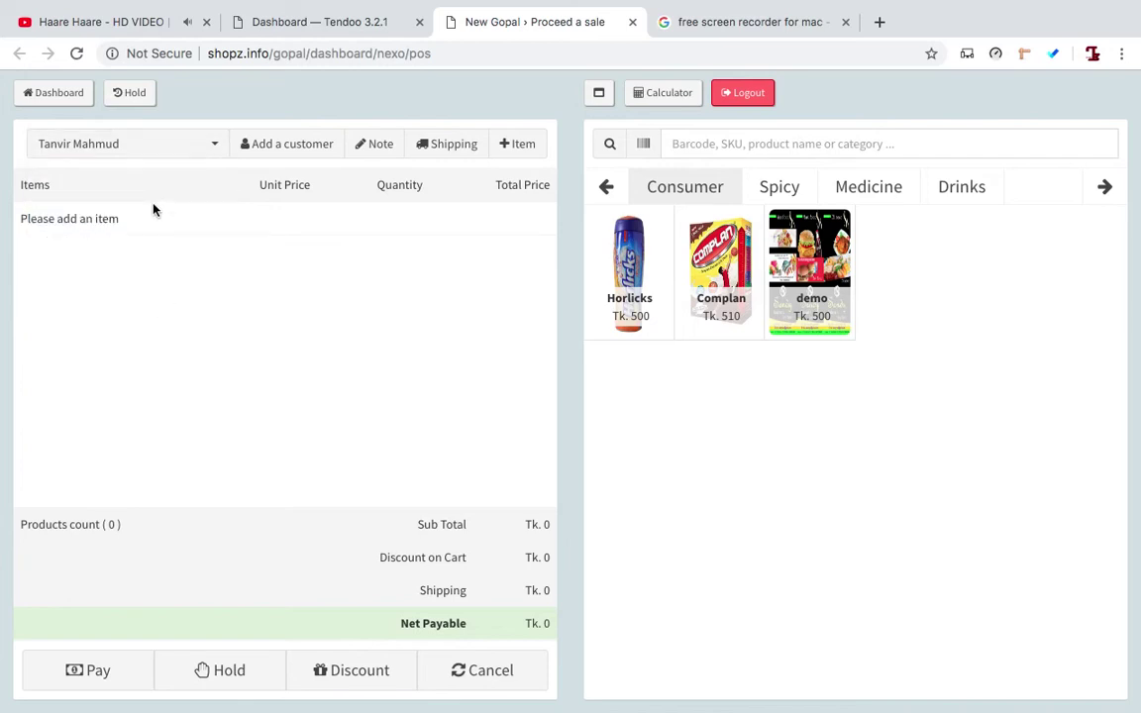
left_click(259, 154)
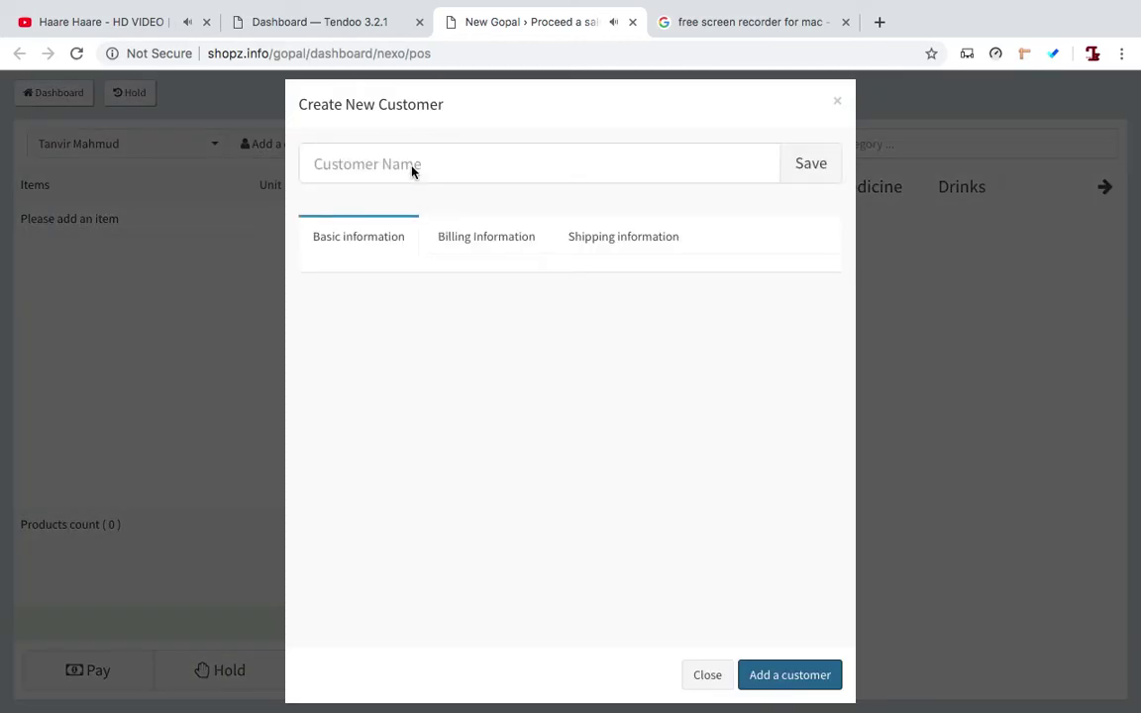
left_click(411, 168)
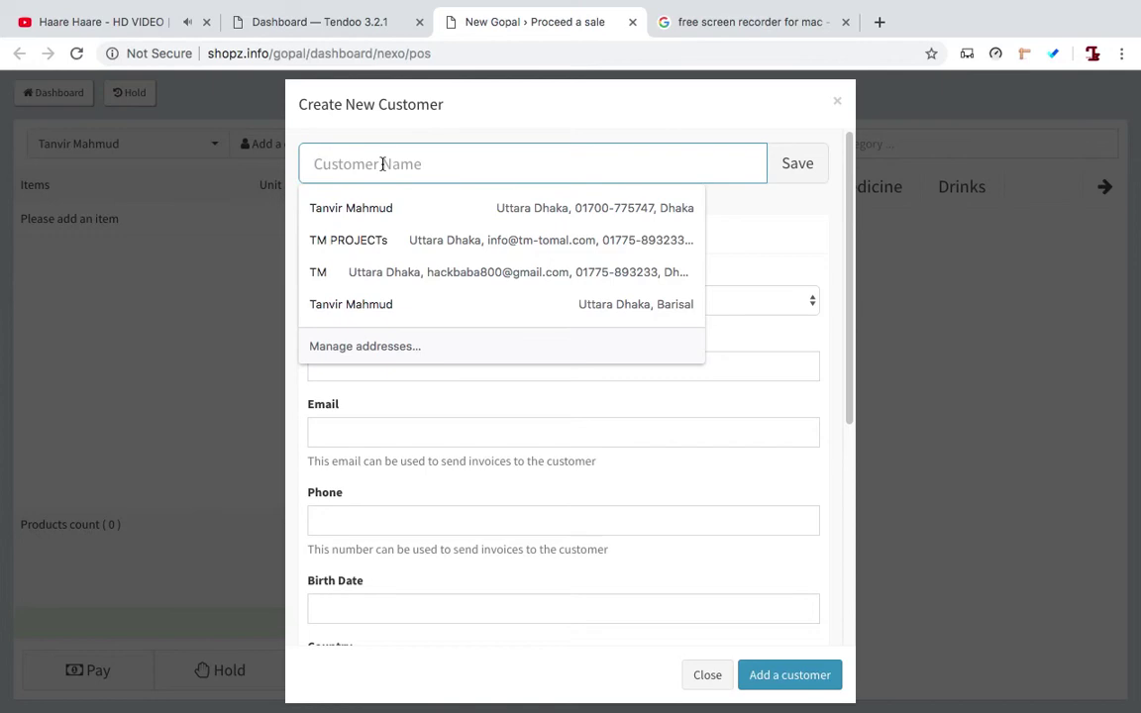
type("Faysal")
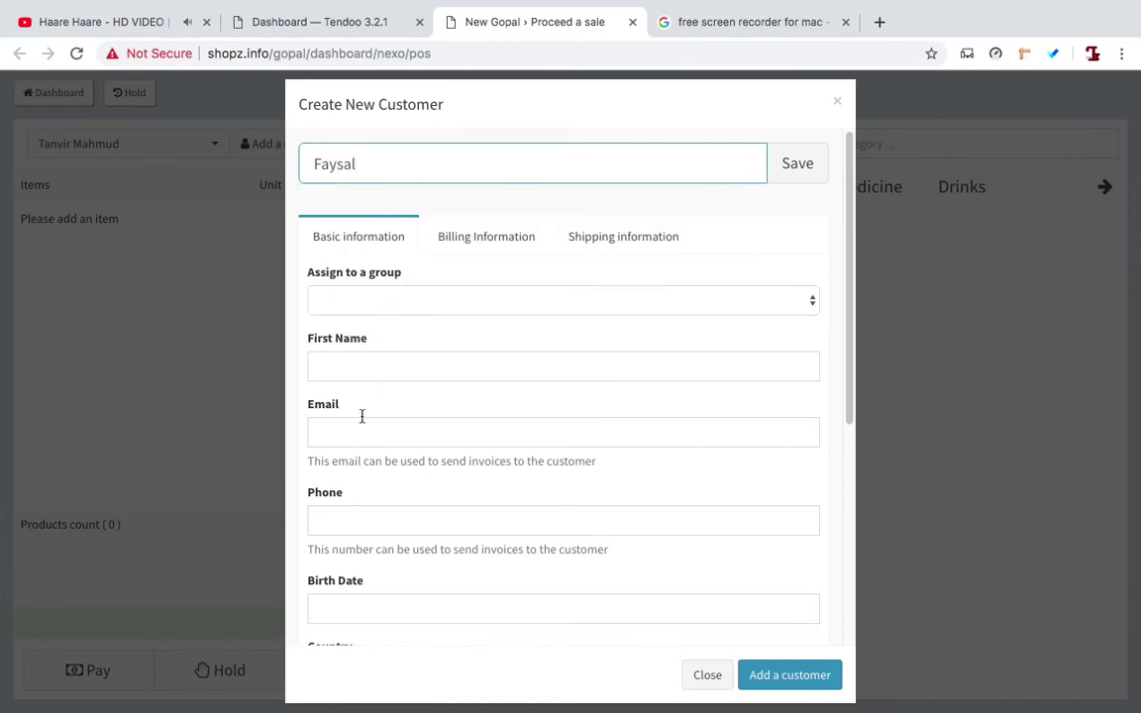
Step: Save the new customer record with only the name filled in, and select that customer for the current sale
left_click(371, 513)
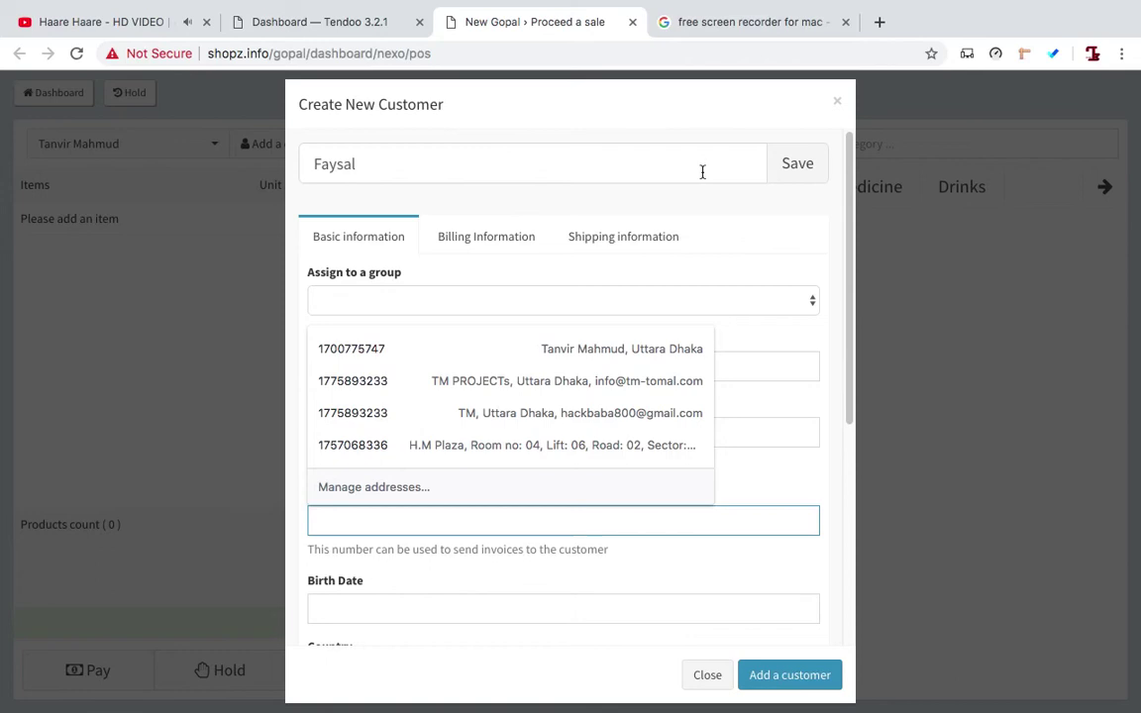
left_click(788, 180)
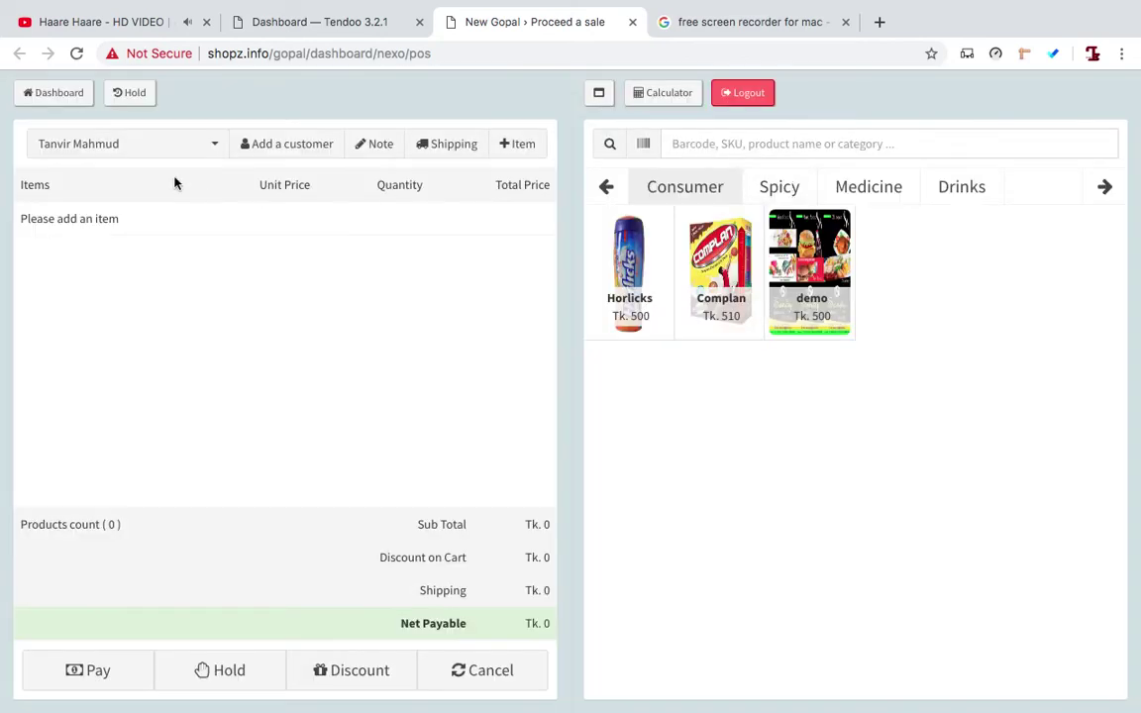
left_click(211, 146)
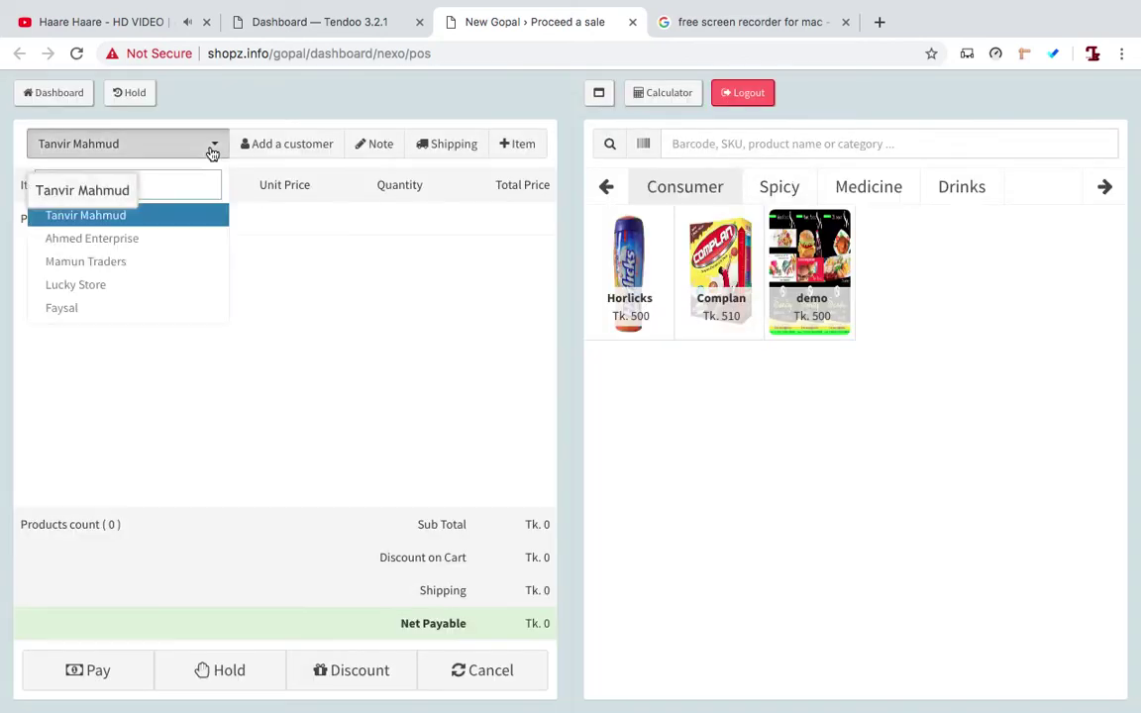
left_click(133, 317)
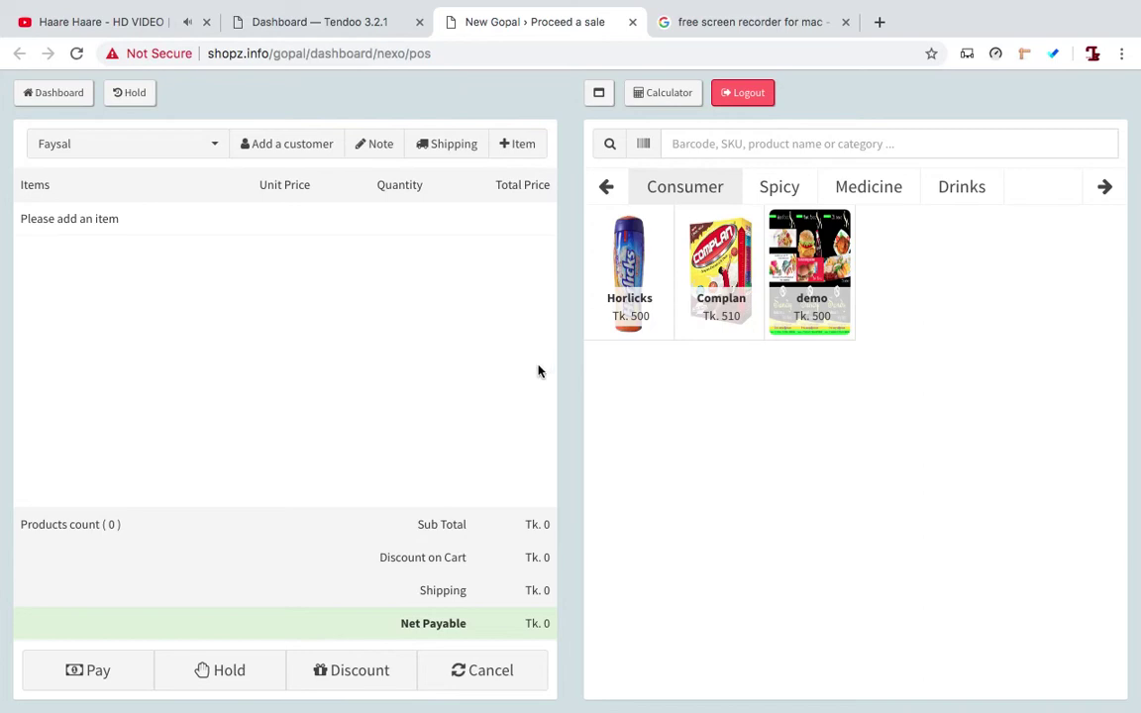
Step: Add Horlicks, Complan, Radhuni Holud and Seclo 20mg to the cart from their categories, ending on the Drinks category
left_click(619, 264)
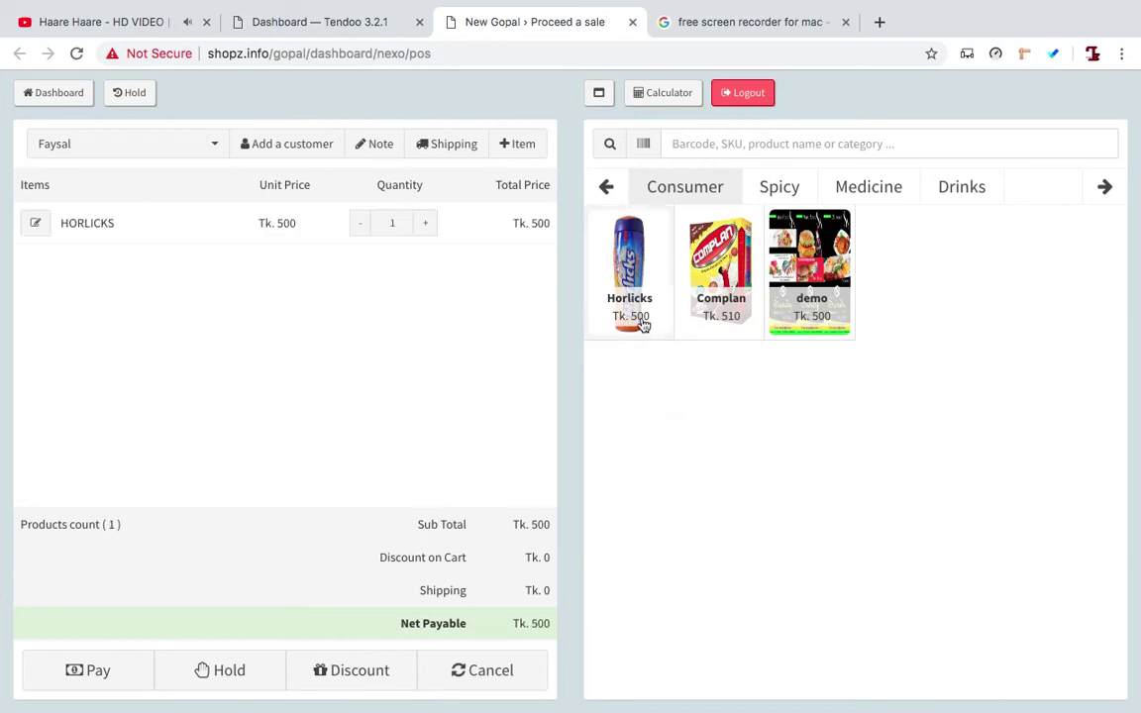
left_click(724, 315)
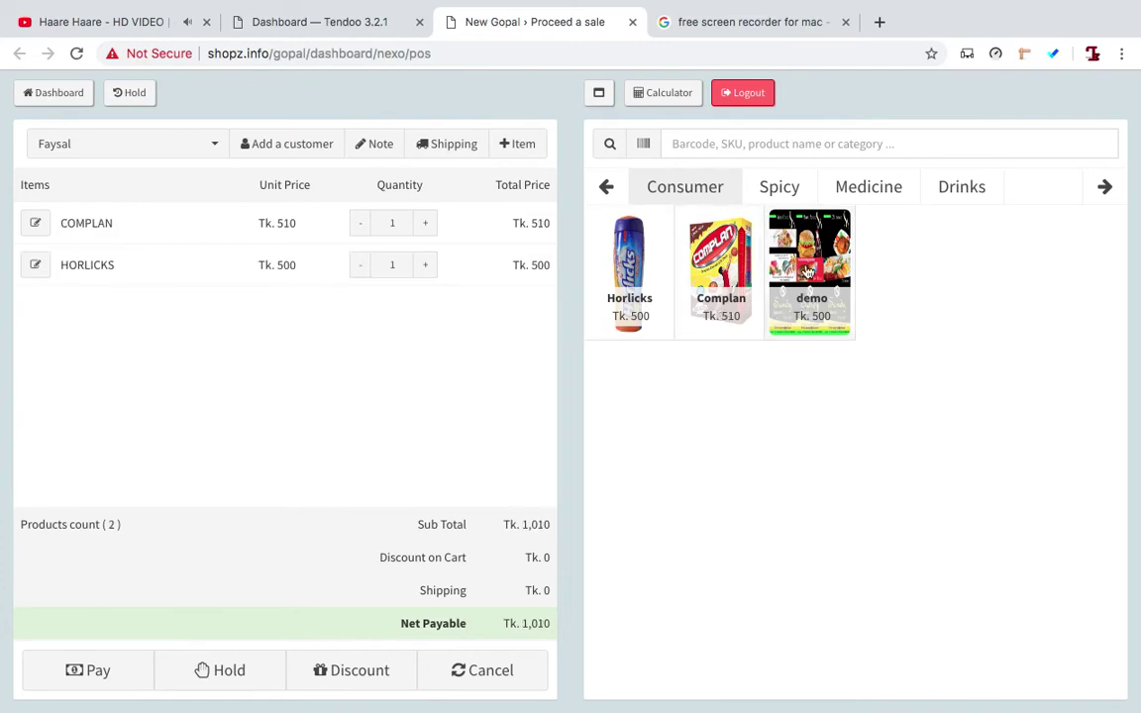
left_click(792, 196)
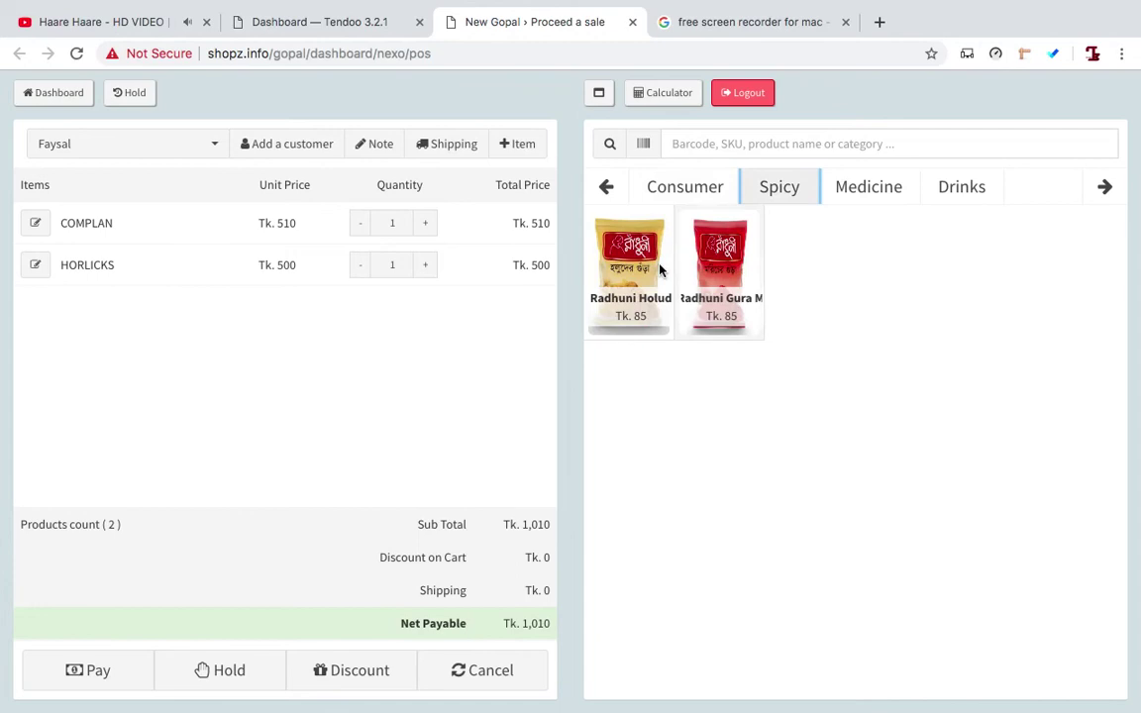
left_click(646, 255)
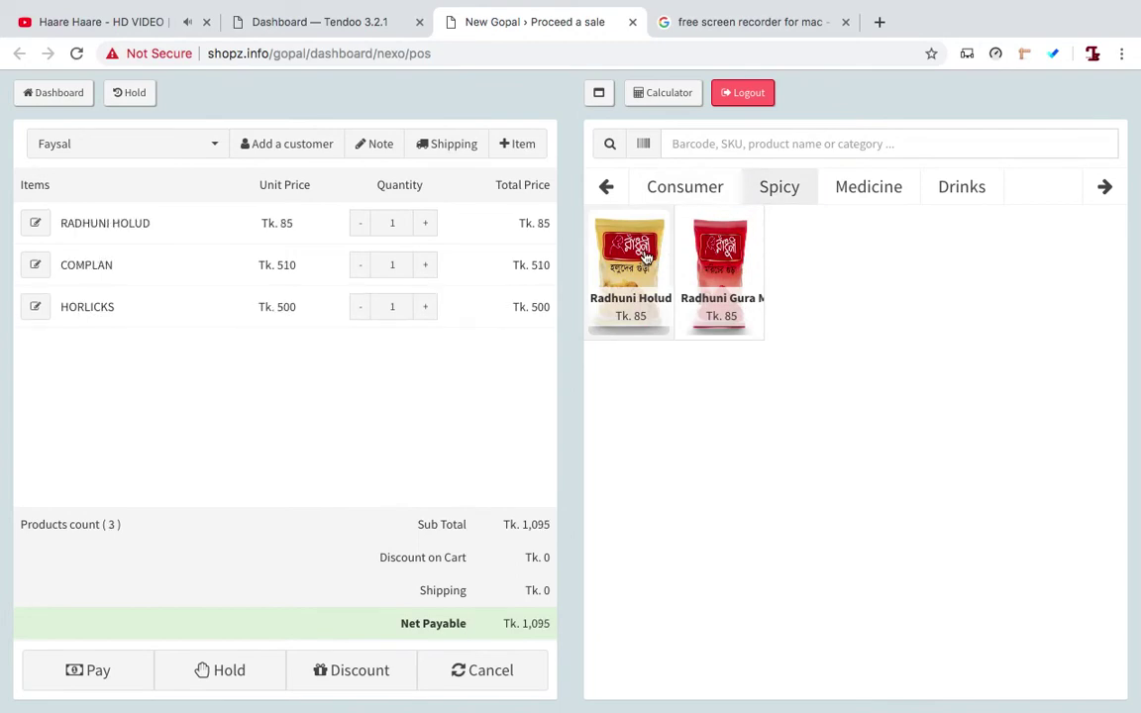
left_click(871, 196)
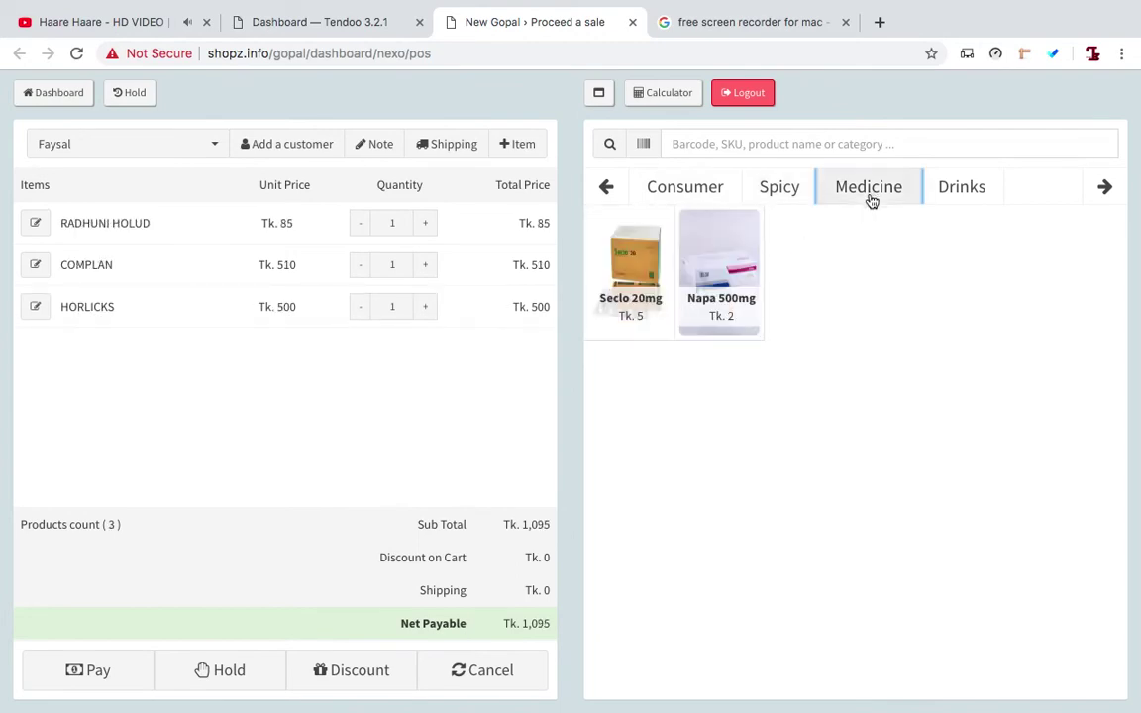
left_click(658, 263)
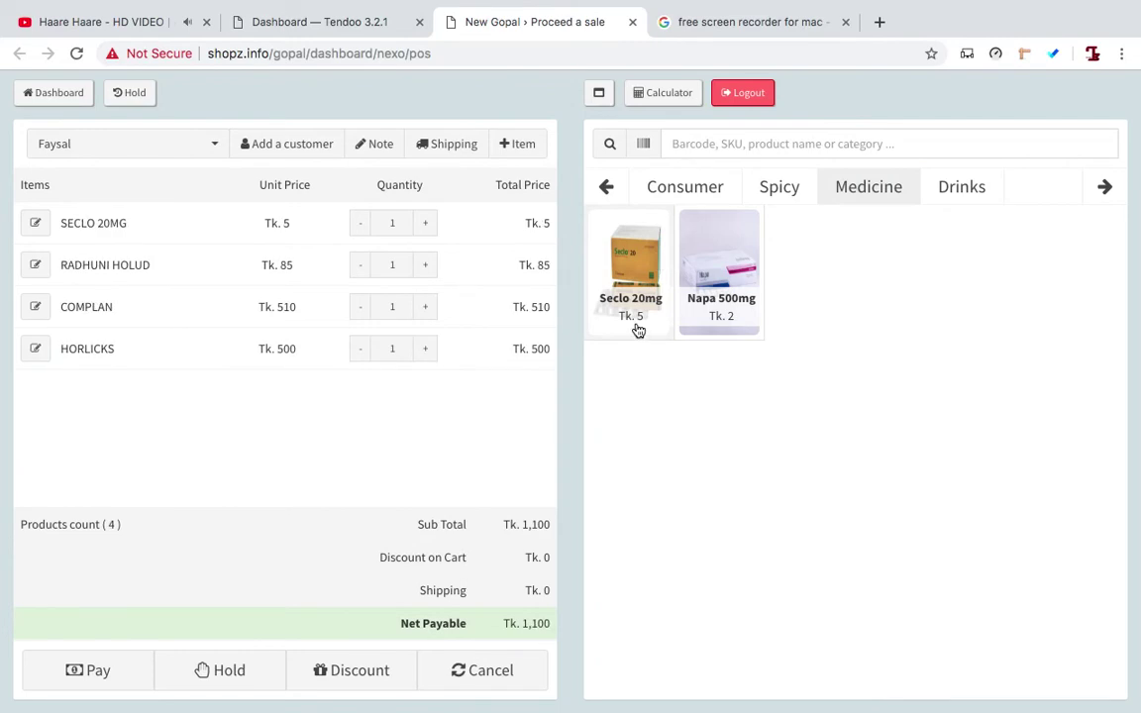
left_click(934, 194)
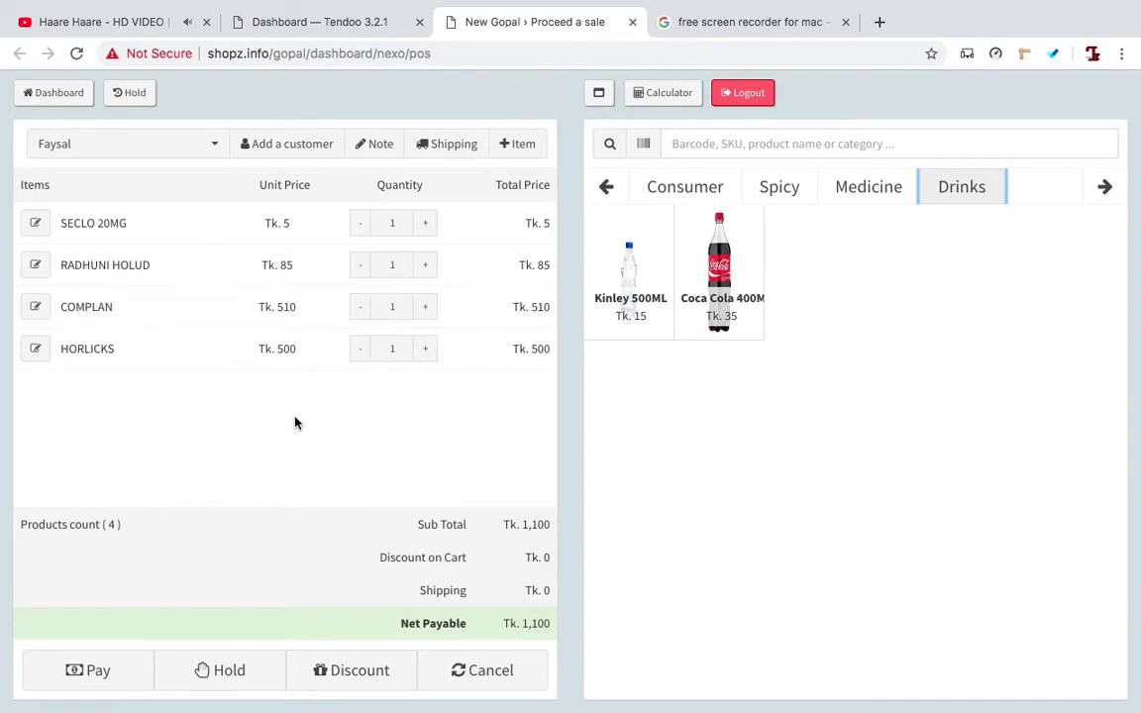
Step: Set the quantity of Seclo 20mg in the cart to 10
left_click(389, 226)
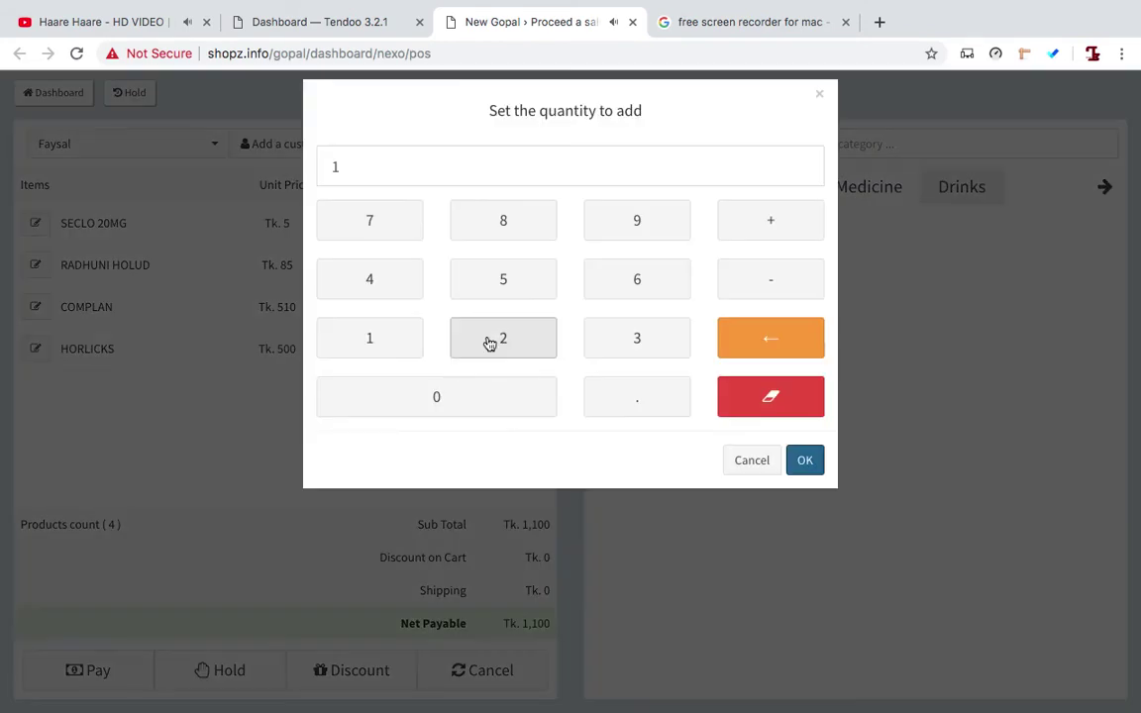
left_click(349, 167)
left_click(743, 397)
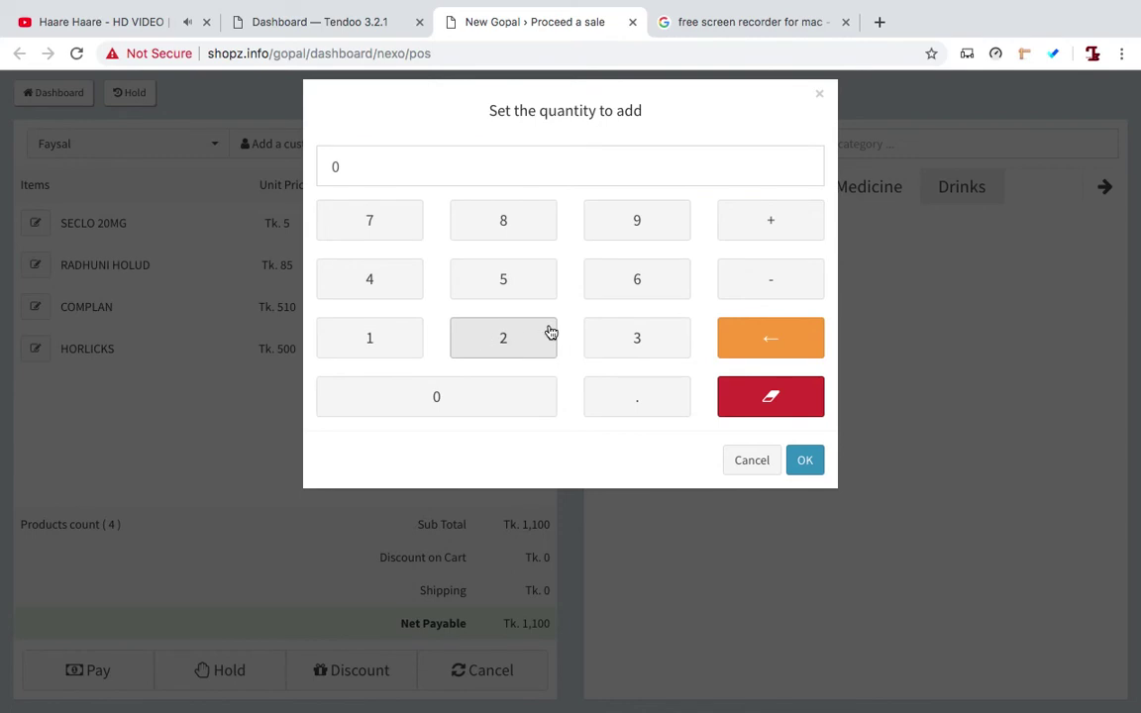
left_click(395, 343)
left_click(441, 394)
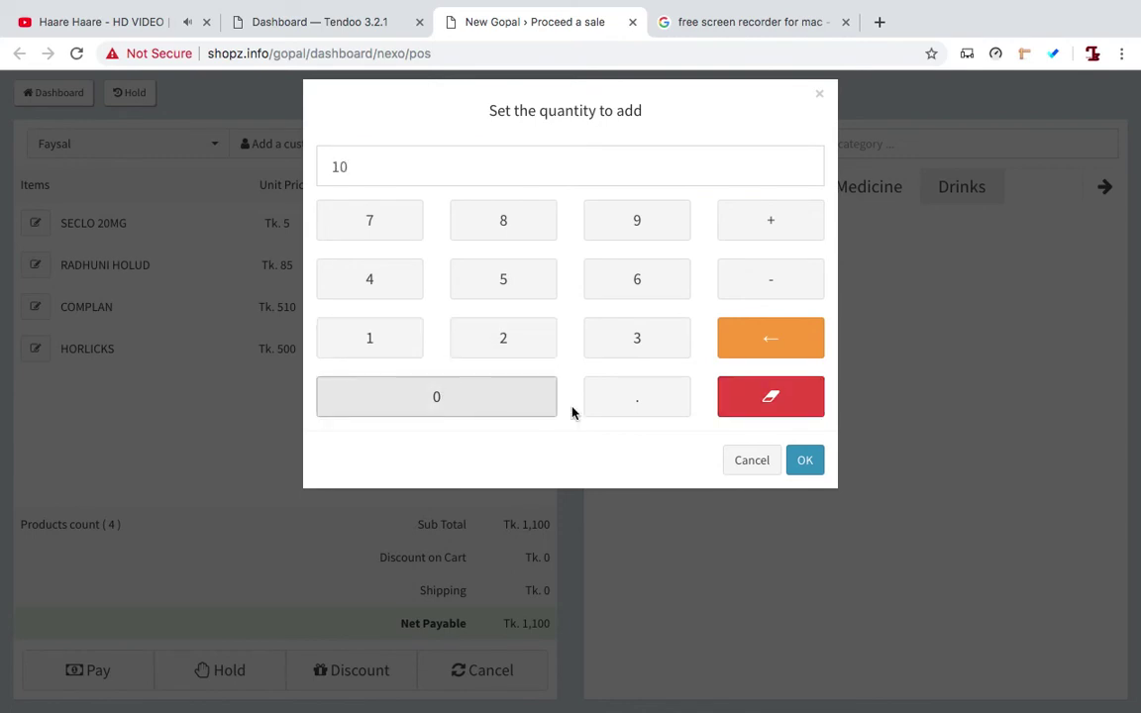
left_click(802, 460)
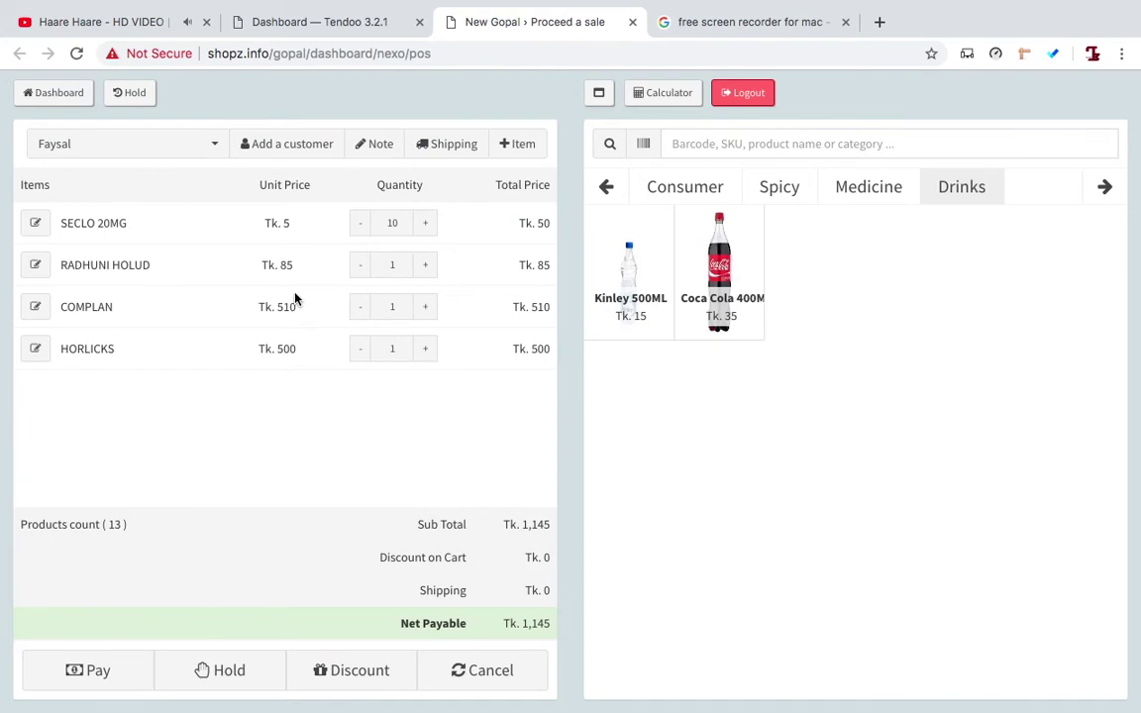
Step: Set the quantity of Radhuni Holud in the cart to 2
left_click(396, 267)
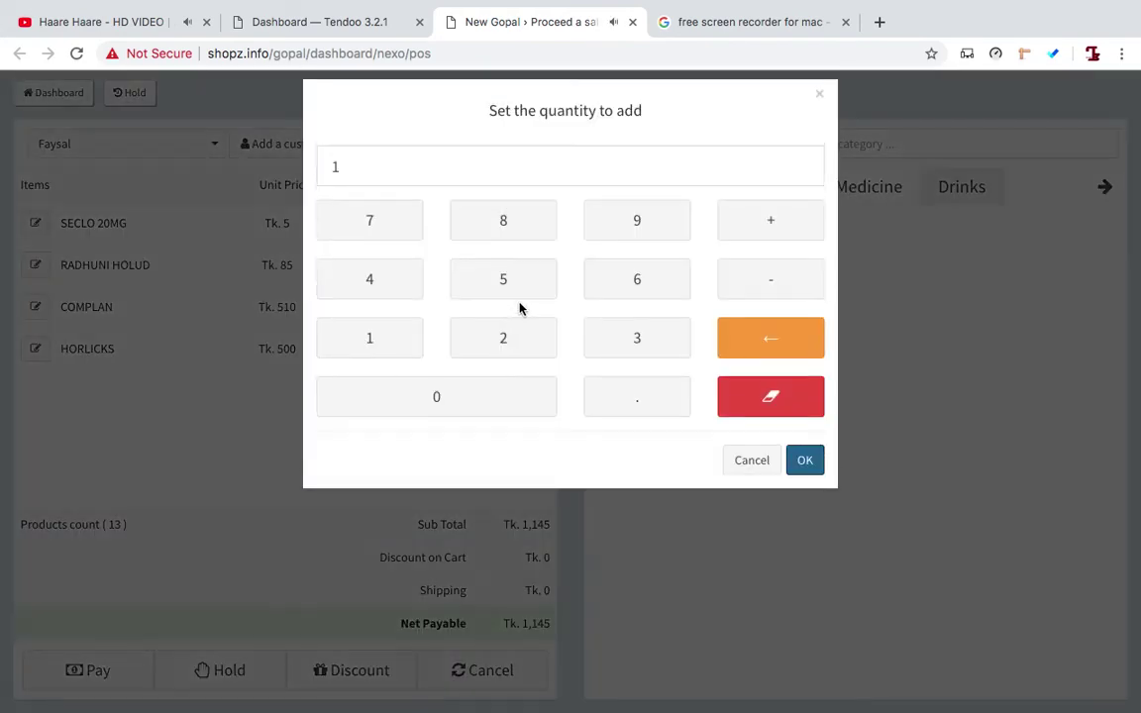
left_click(779, 361)
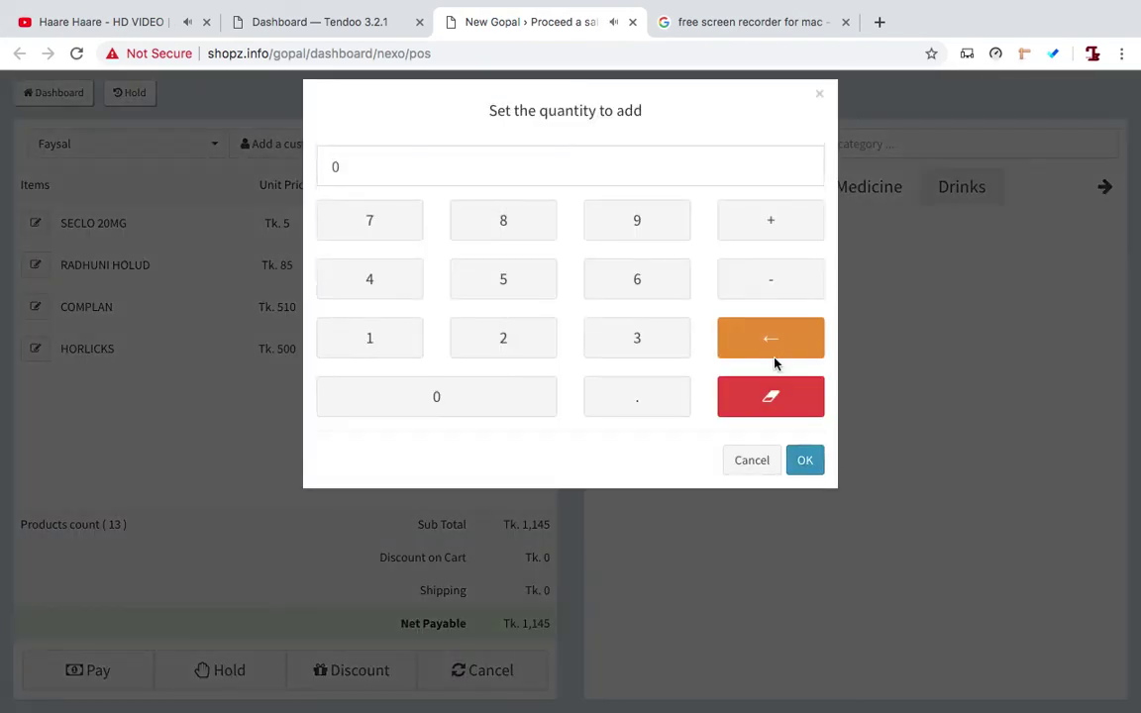
left_click(482, 342)
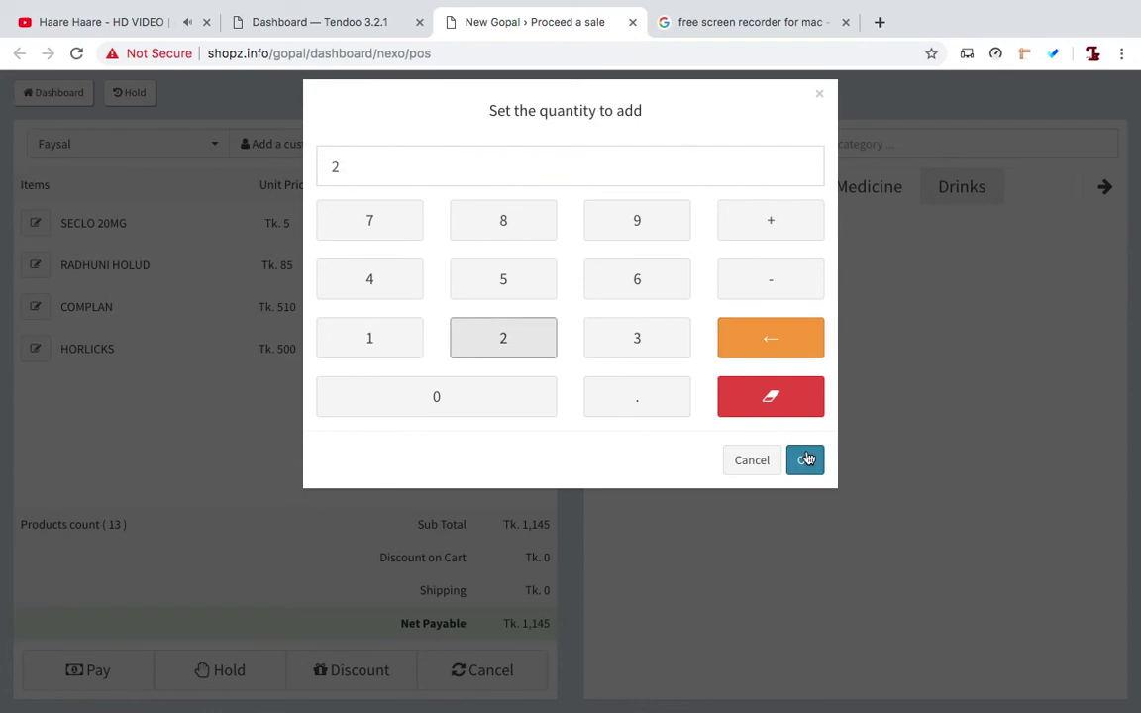
left_click(801, 459)
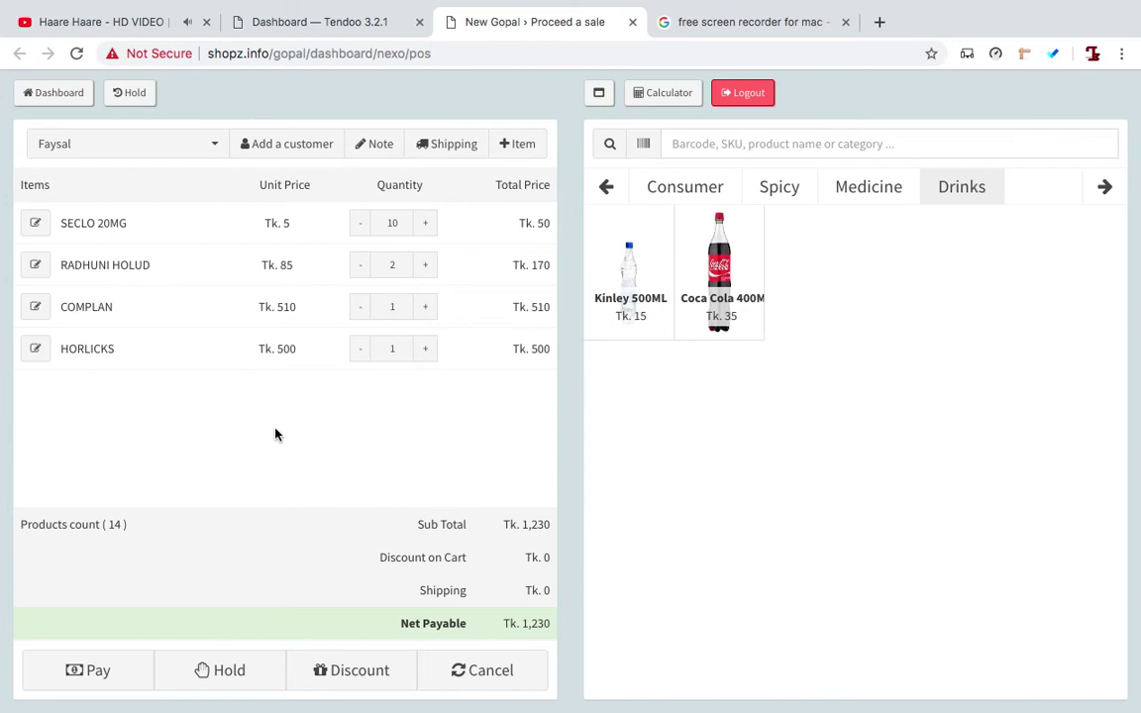
Step: Apply a 5 percent discount to the whole cart
left_click(356, 680)
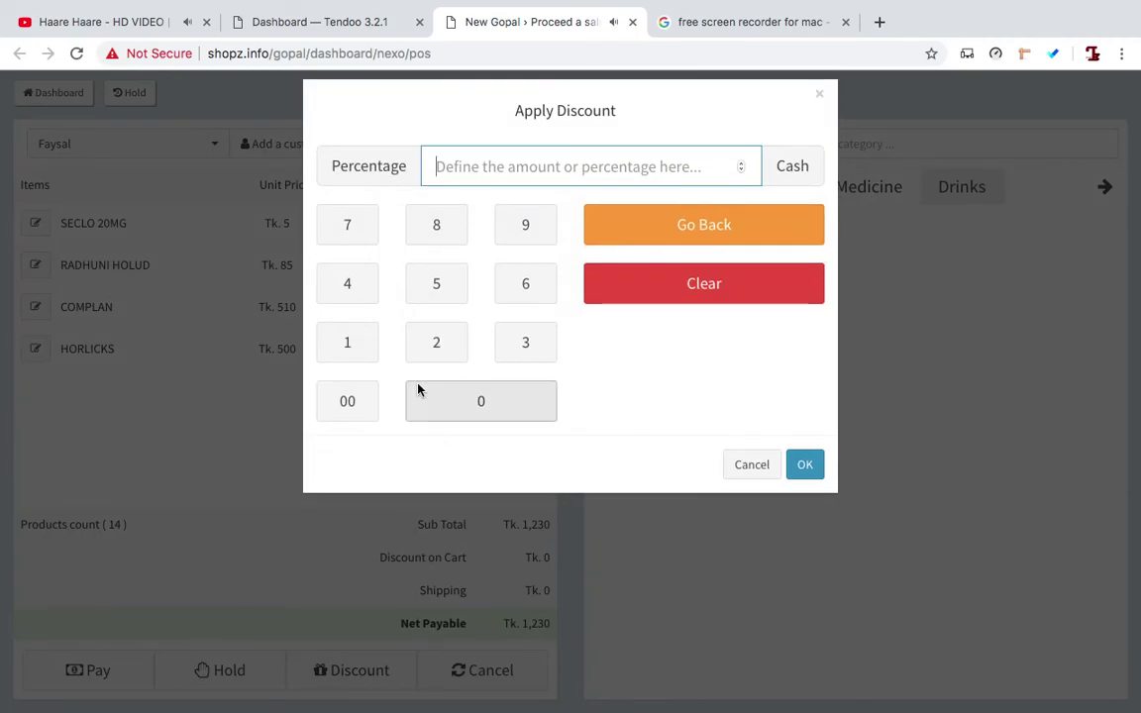
left_click(358, 166)
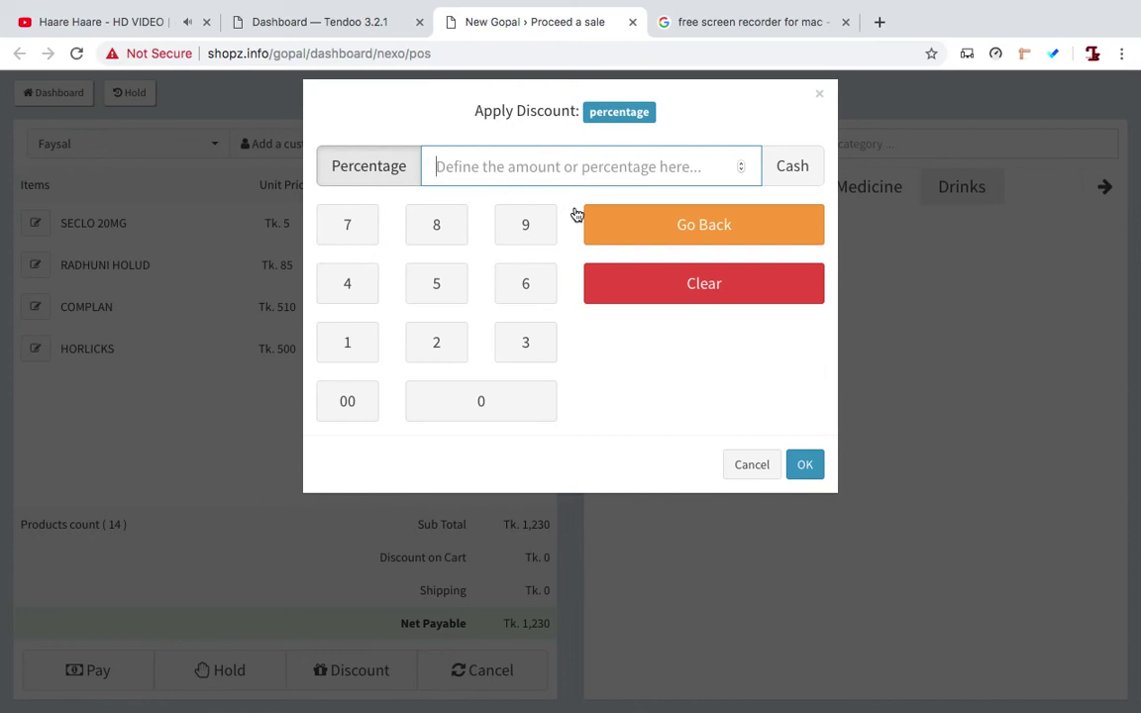
left_click(457, 303)
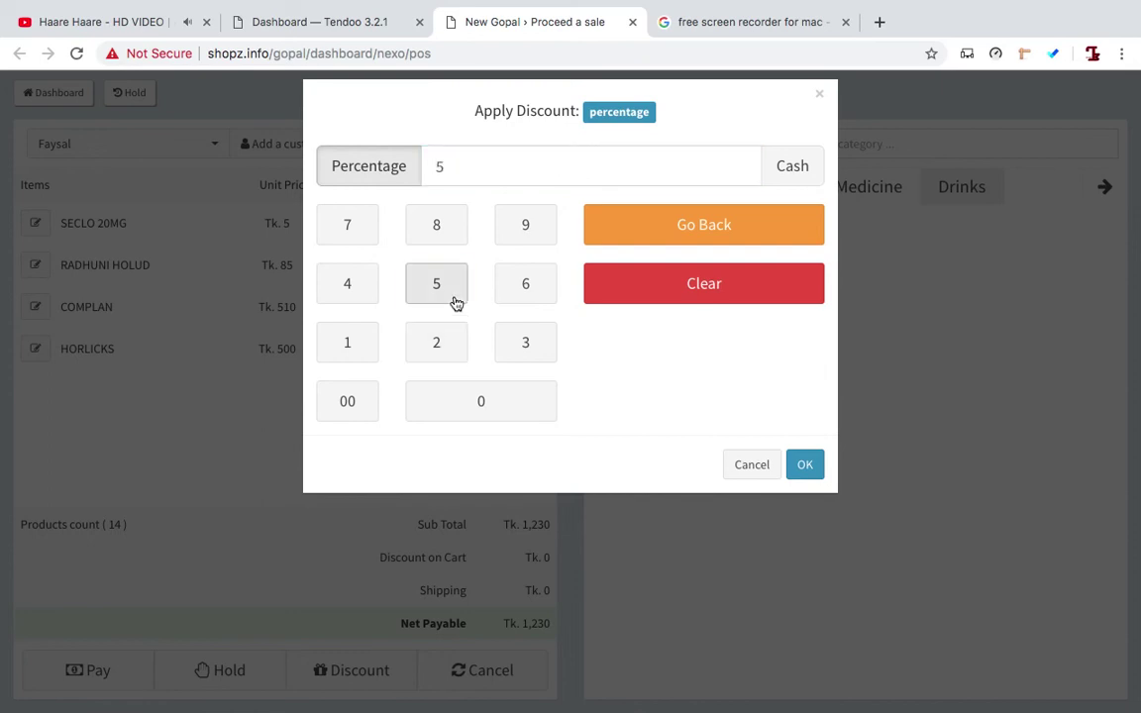
left_click(804, 467)
left_click(805, 471)
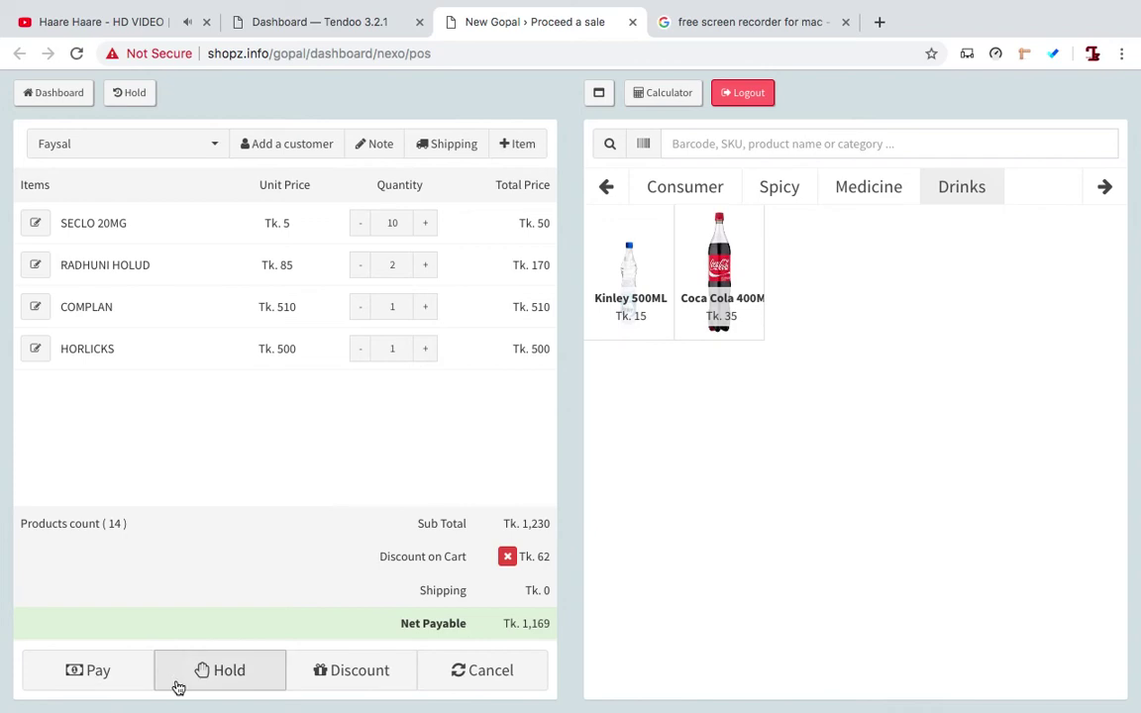
Step: Add a partial cash payment of Tk. 500 to the order and proceed to checkout
left_click(115, 683)
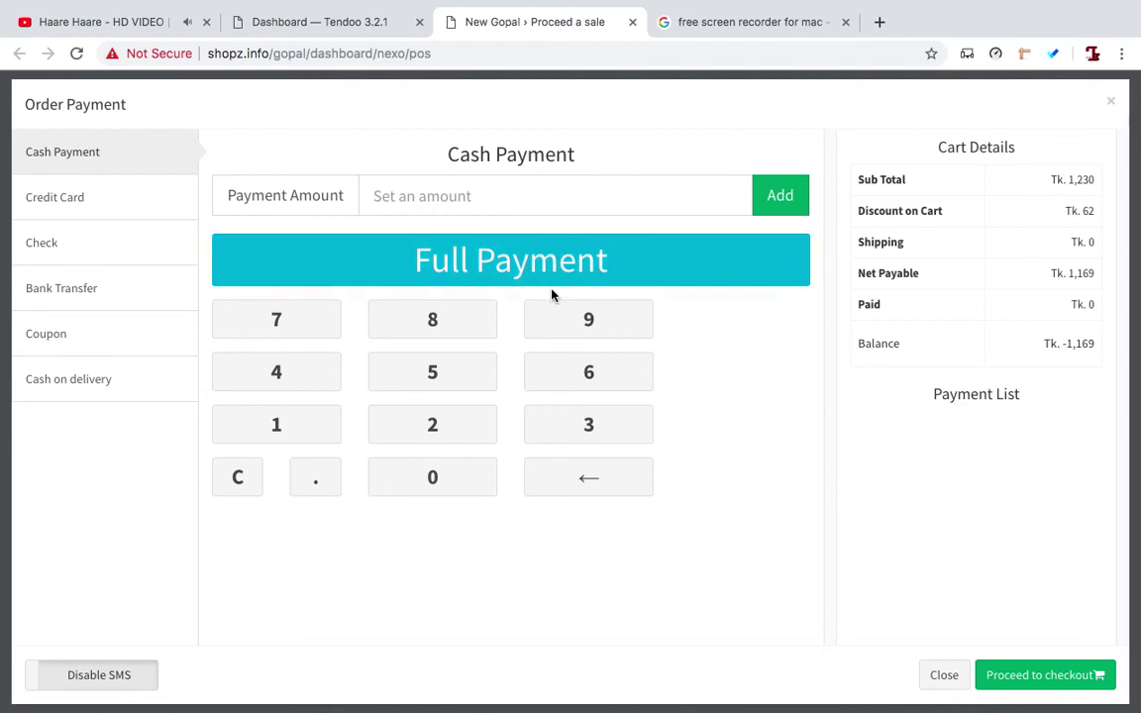
left_click(444, 382)
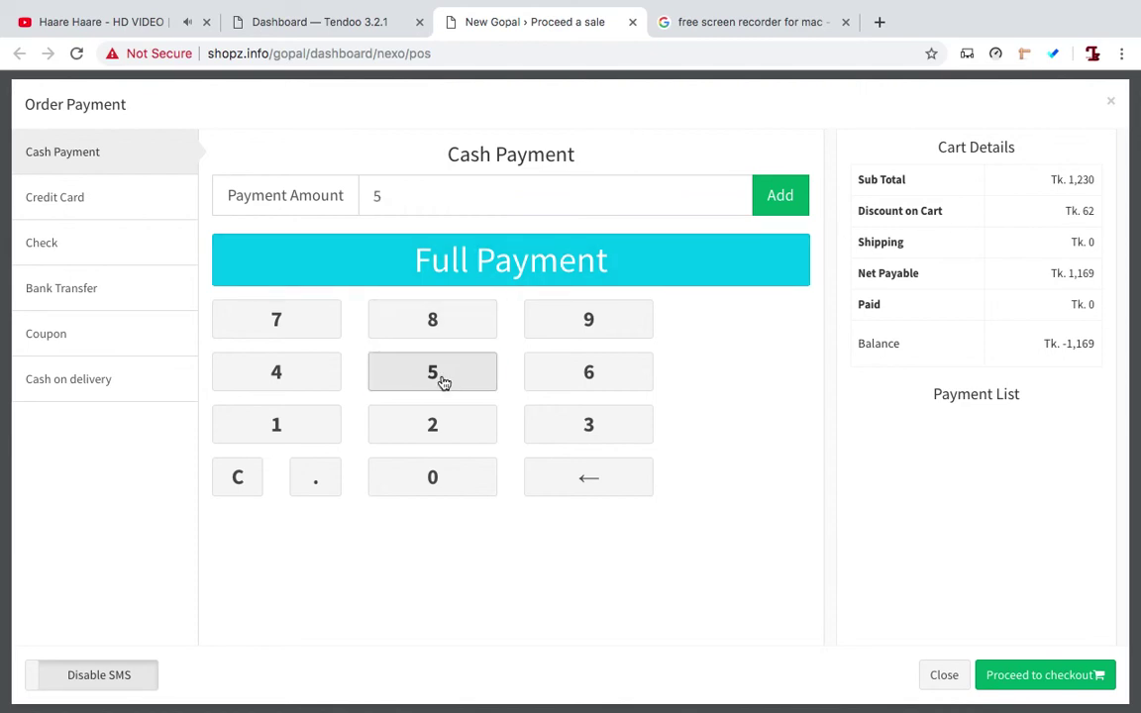
left_click(427, 476)
left_click(436, 477)
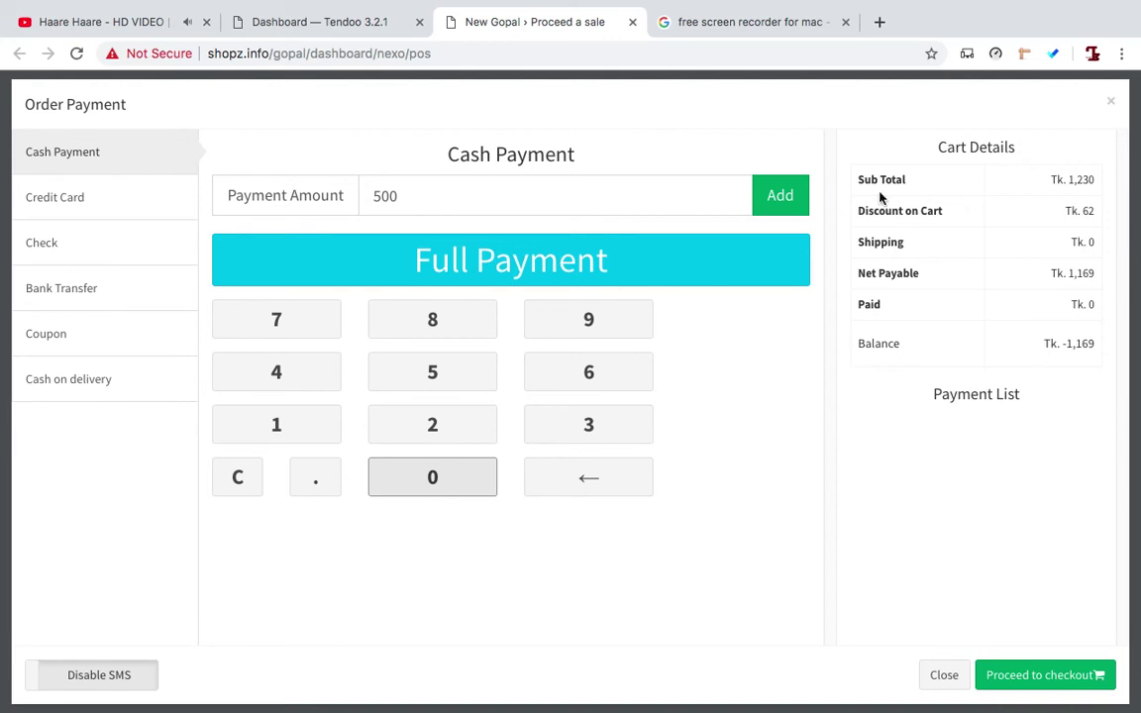
left_click(474, 196)
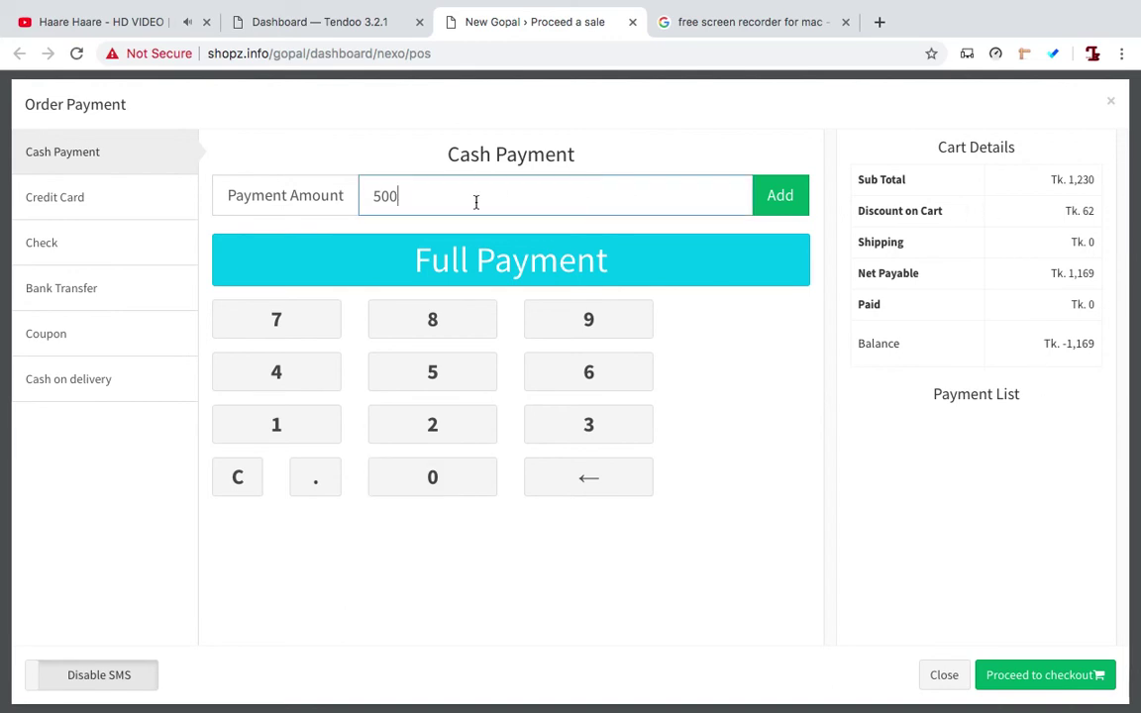
left_click(769, 202)
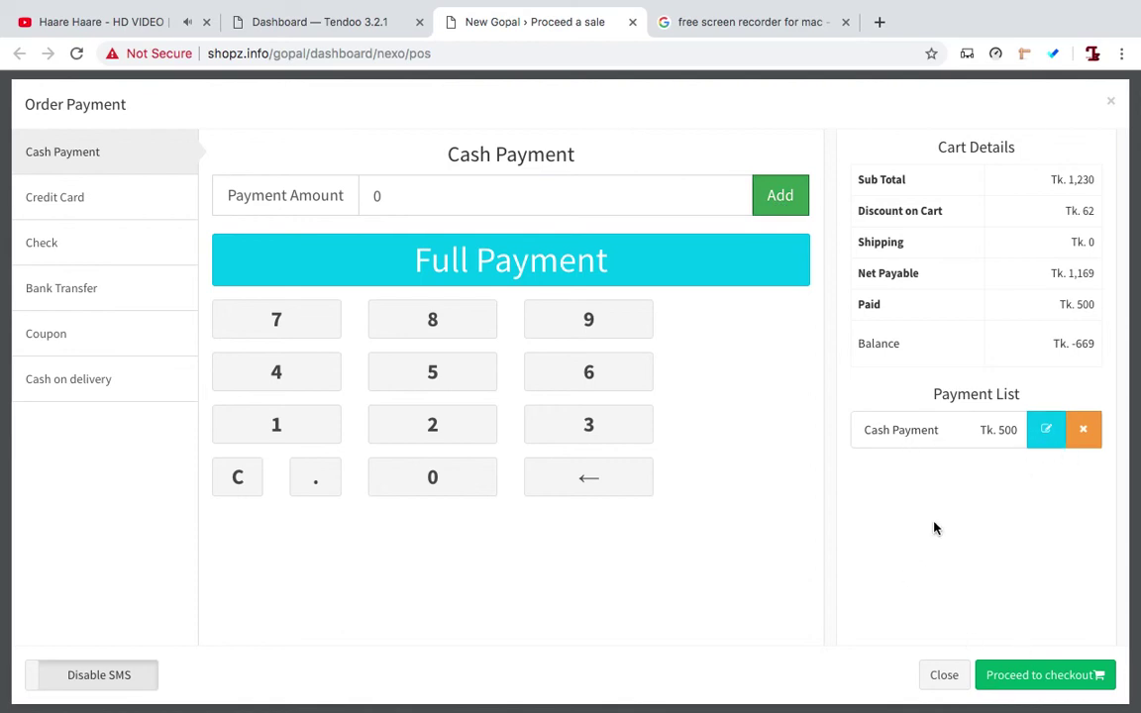
left_click(1021, 694)
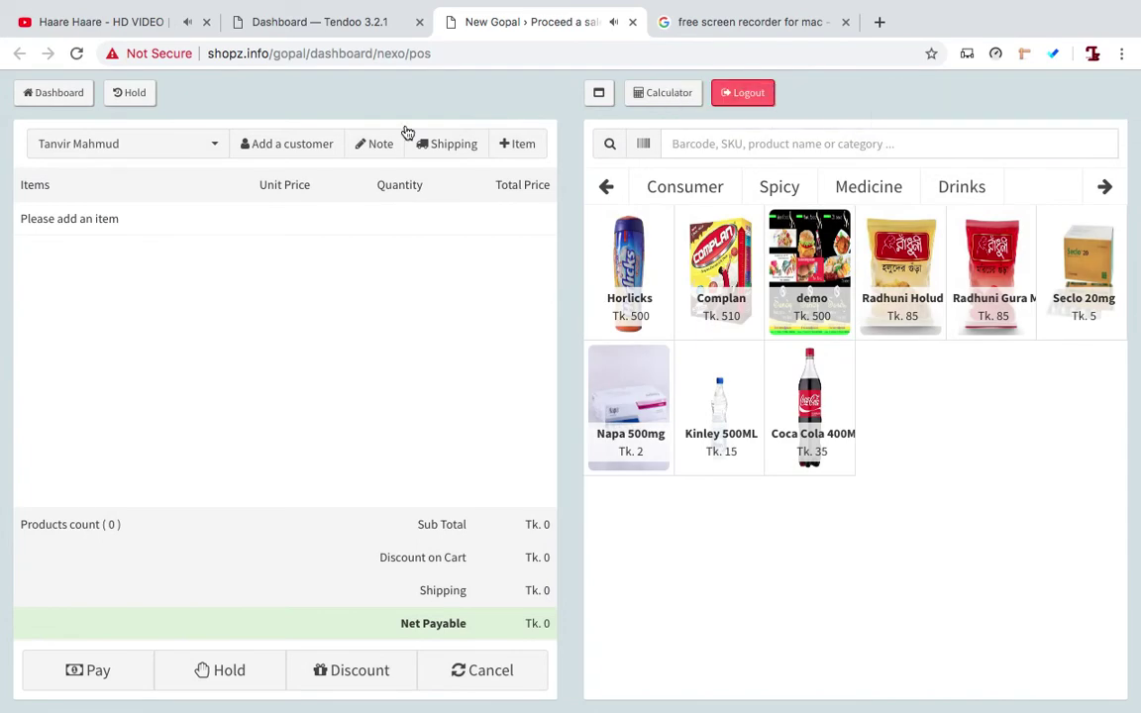
Step: Return to the dashboard's browser tab and open the sales list
left_click(356, 20)
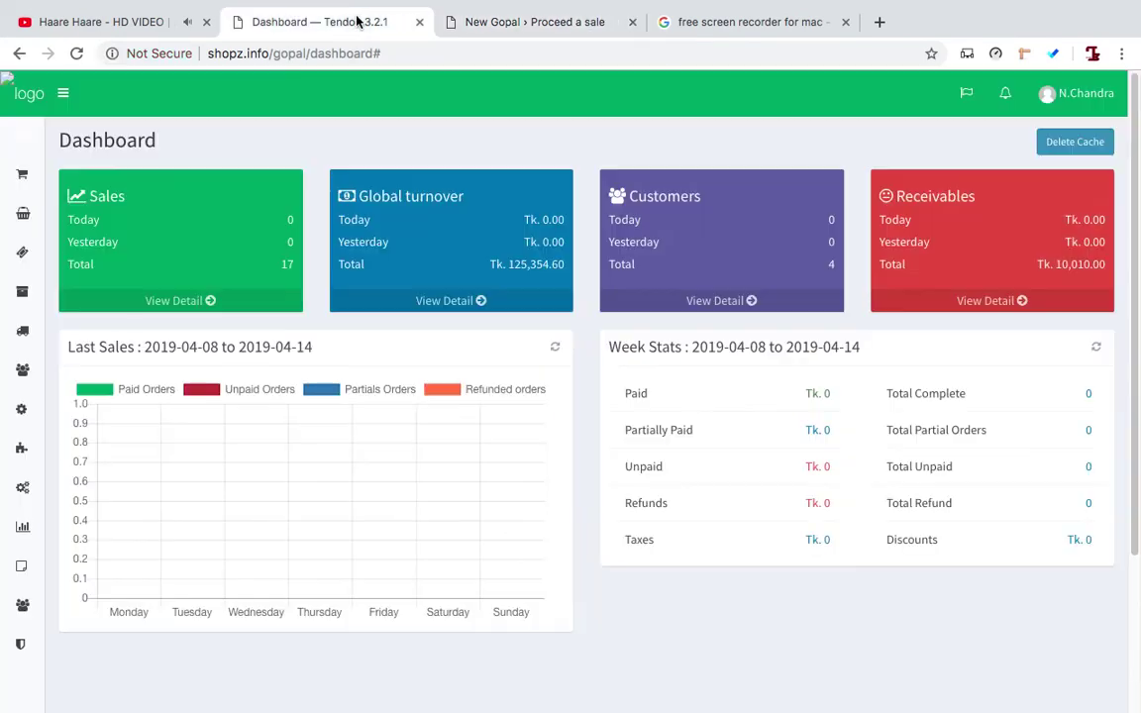
mouse_move(4, 255)
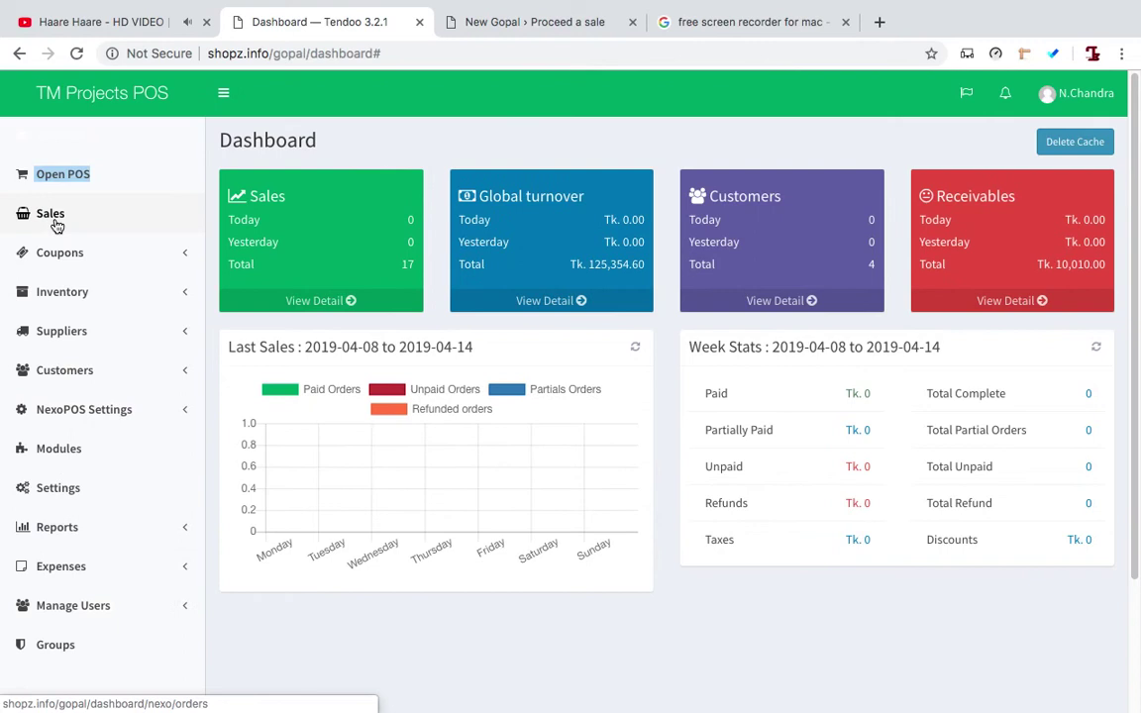
left_click(51, 214)
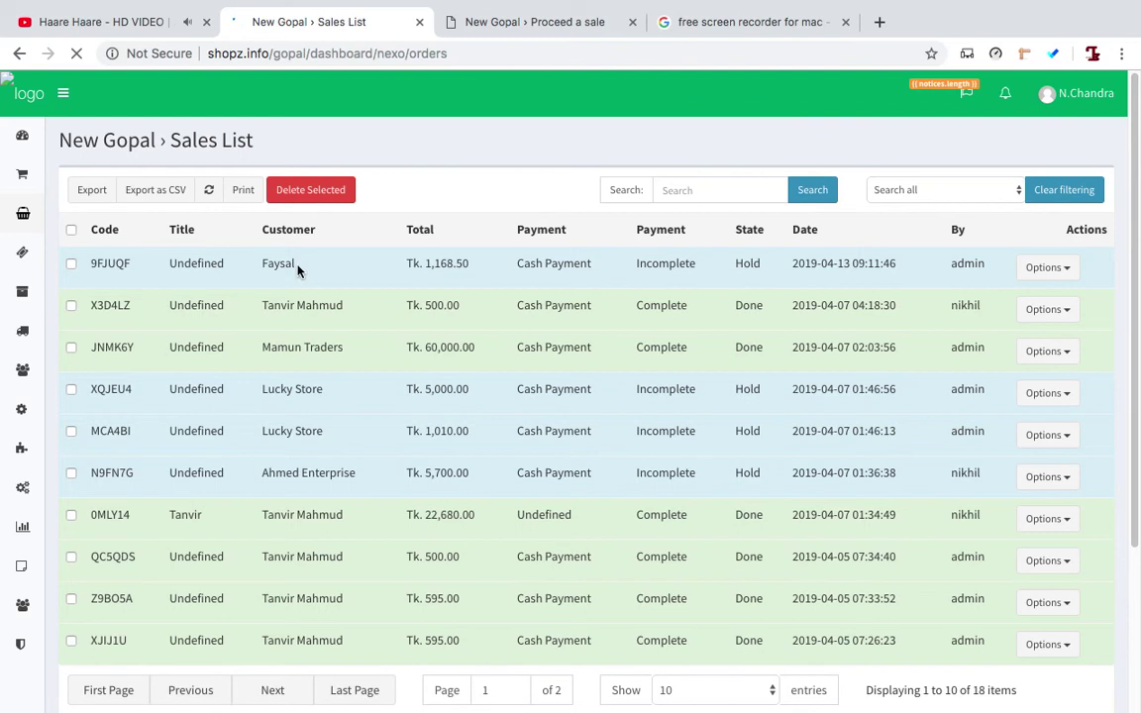
Step: Examine the newest sale's customer, date, state, available actions and total in the sales list
left_click_drag(259, 271, 293, 262)
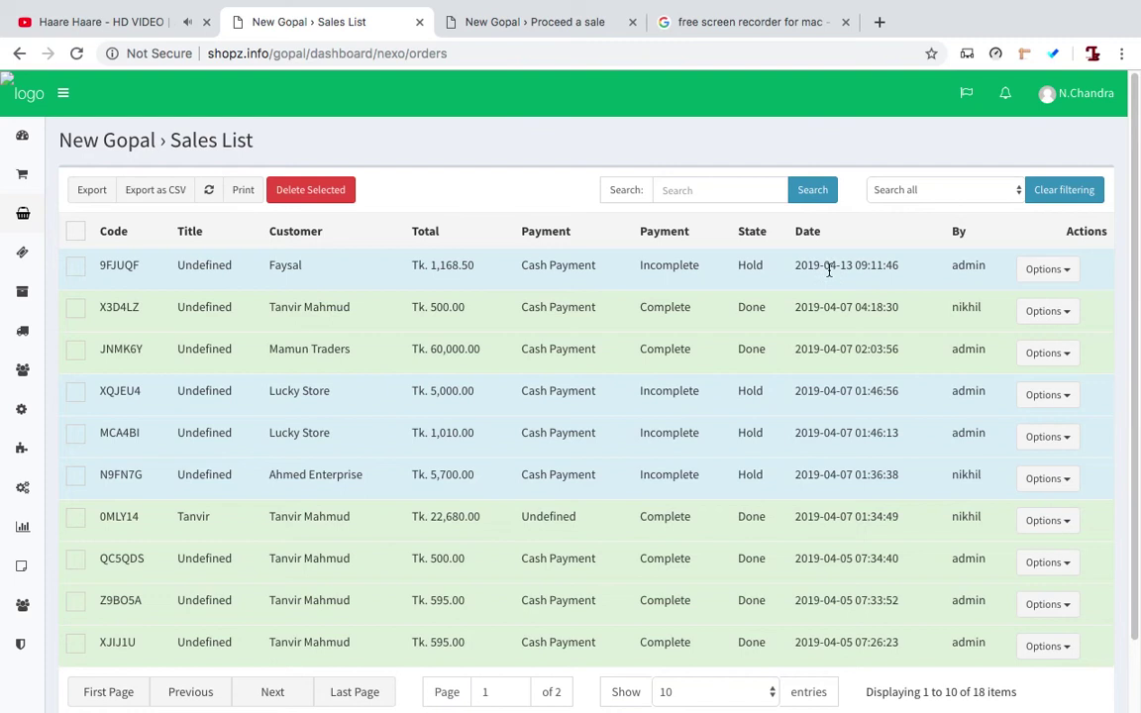
left_click_drag(795, 264, 830, 266)
left_click(775, 264)
left_click_drag(740, 236, 769, 271)
double_click(762, 269)
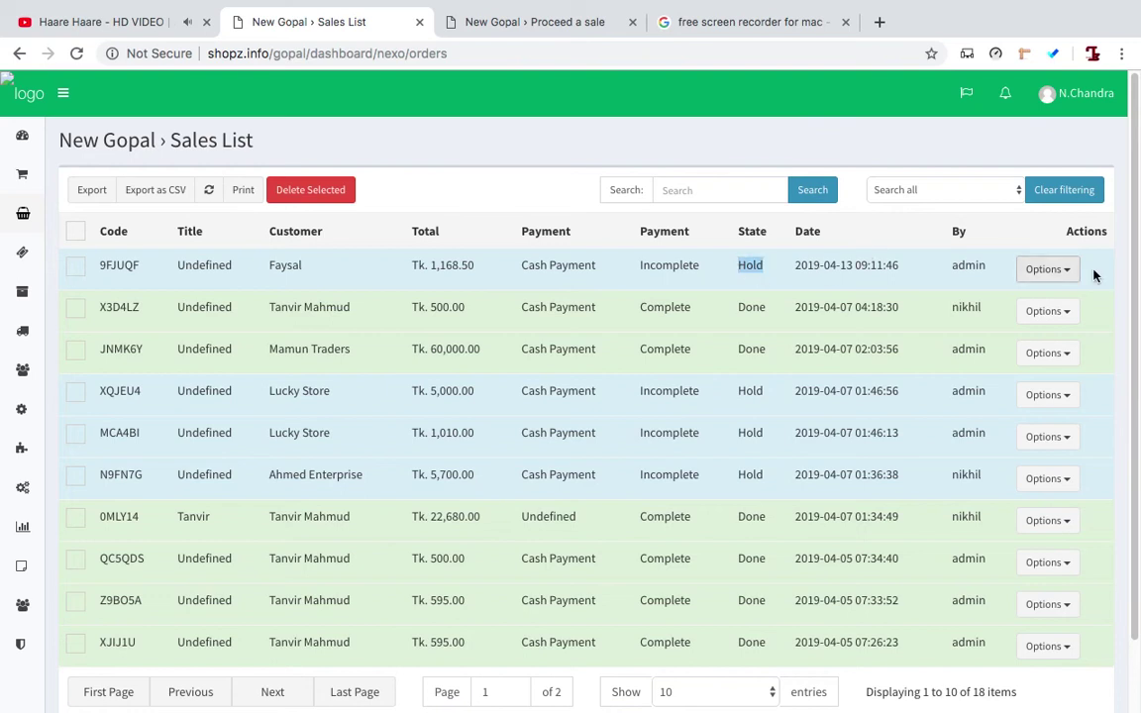
left_click(1065, 281)
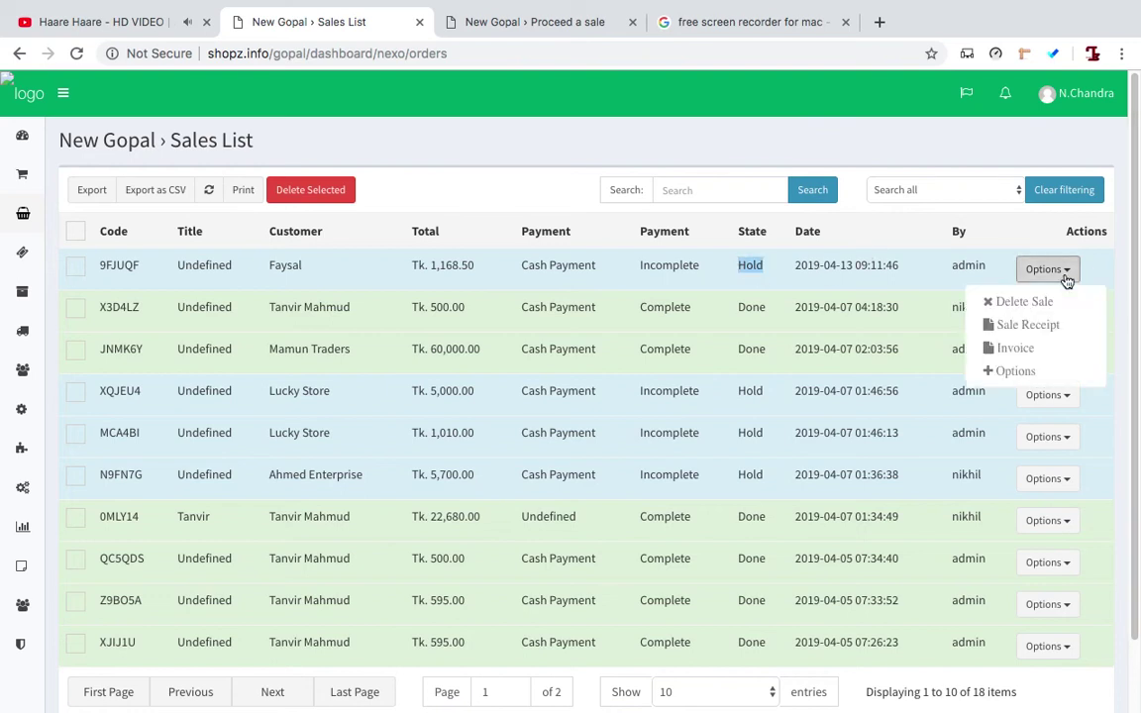
left_click(1067, 280)
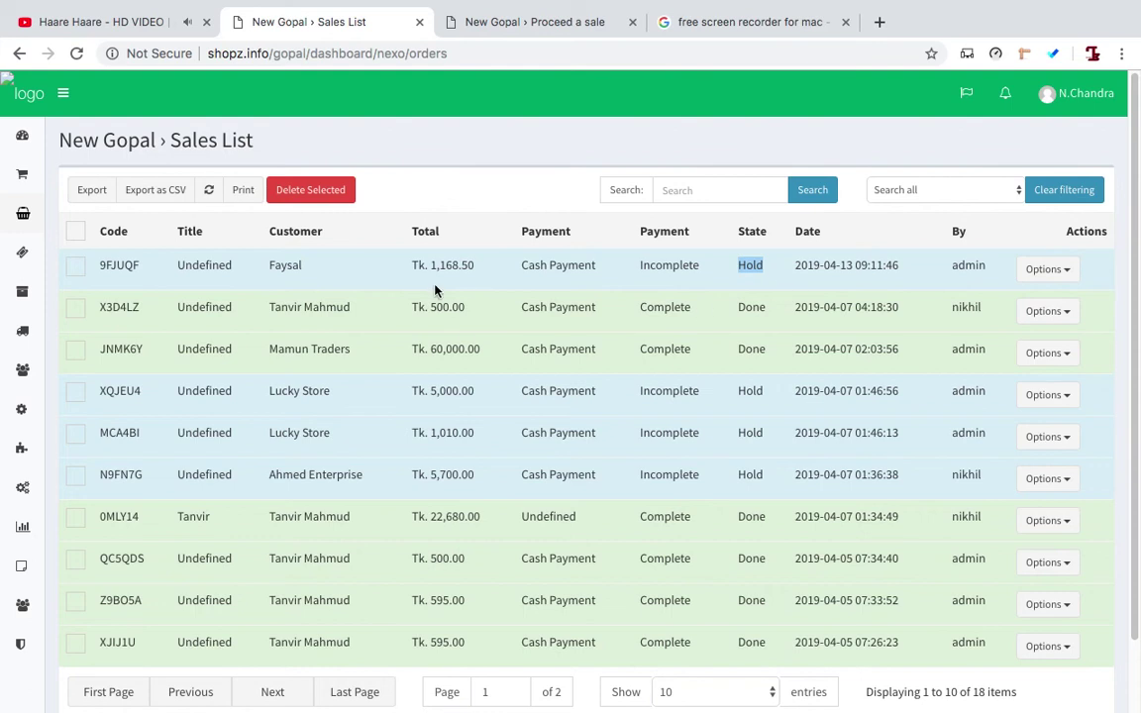
left_click_drag(440, 266, 455, 267)
left_click(1036, 273)
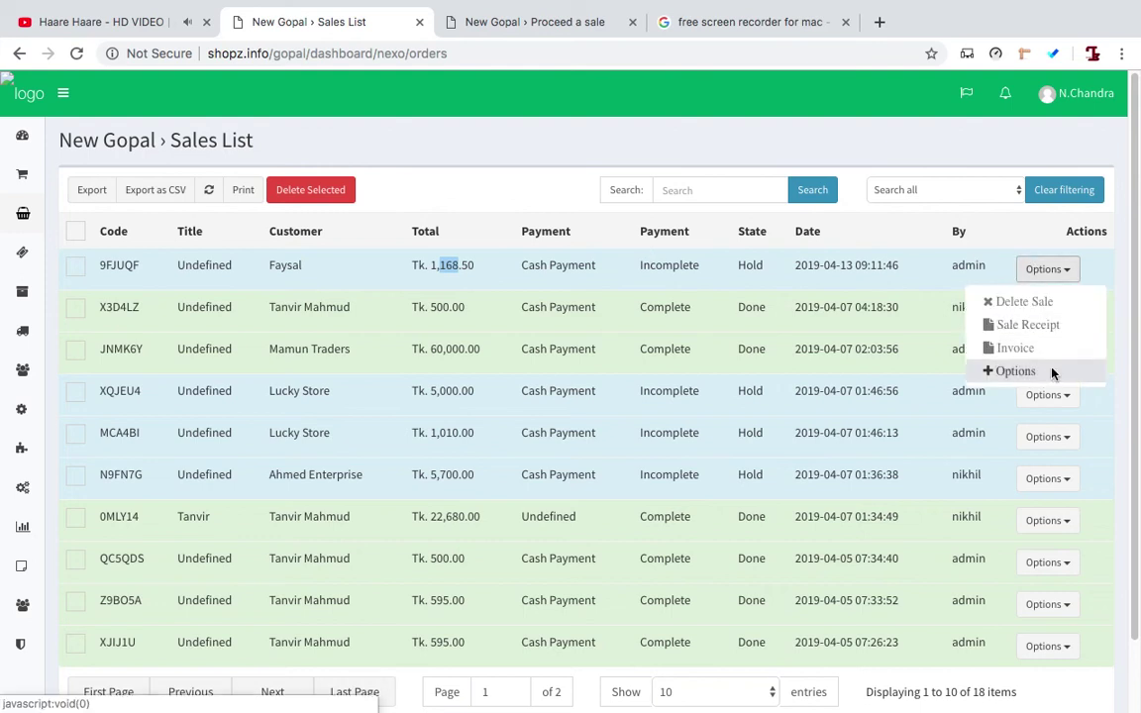
left_click(1021, 371)
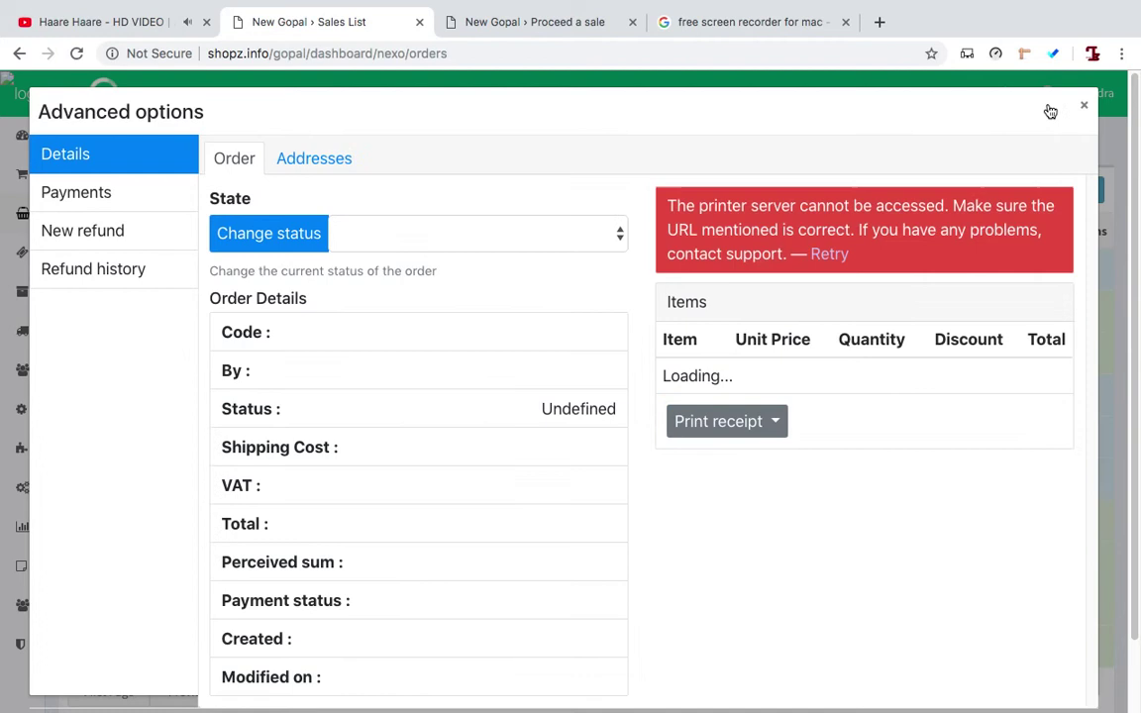
left_click(1083, 105)
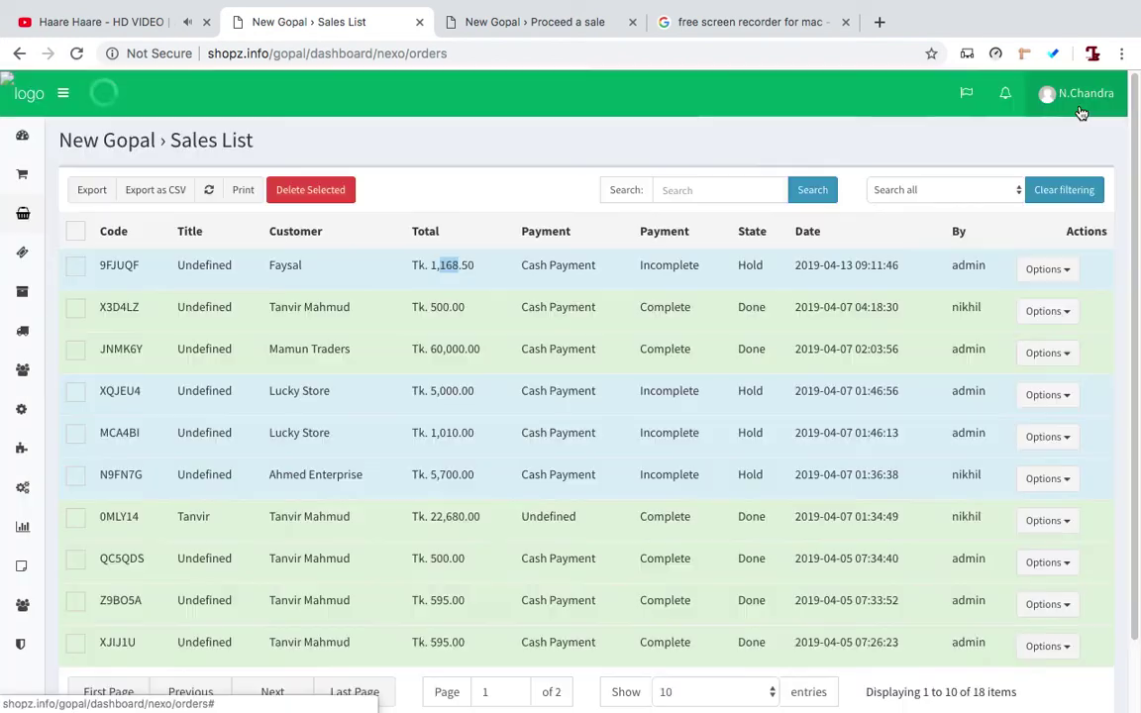
Step: Open the newest sale's advanced options, review its order details and go to its payments
left_click(1052, 275)
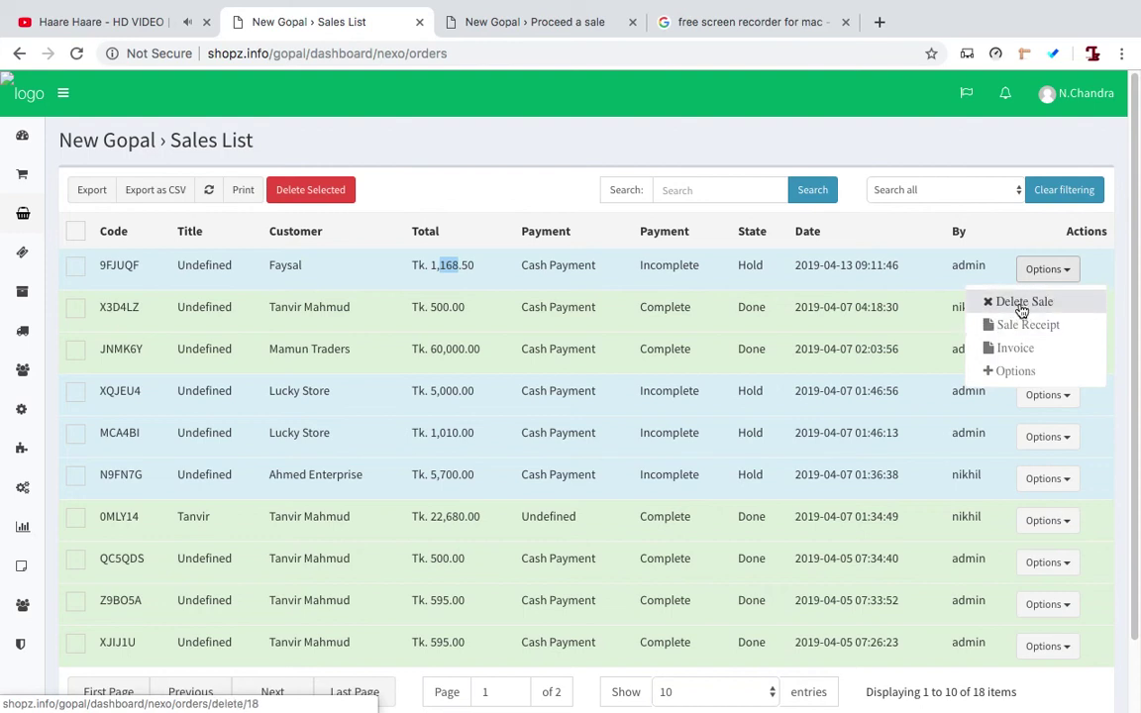
left_click(1021, 375)
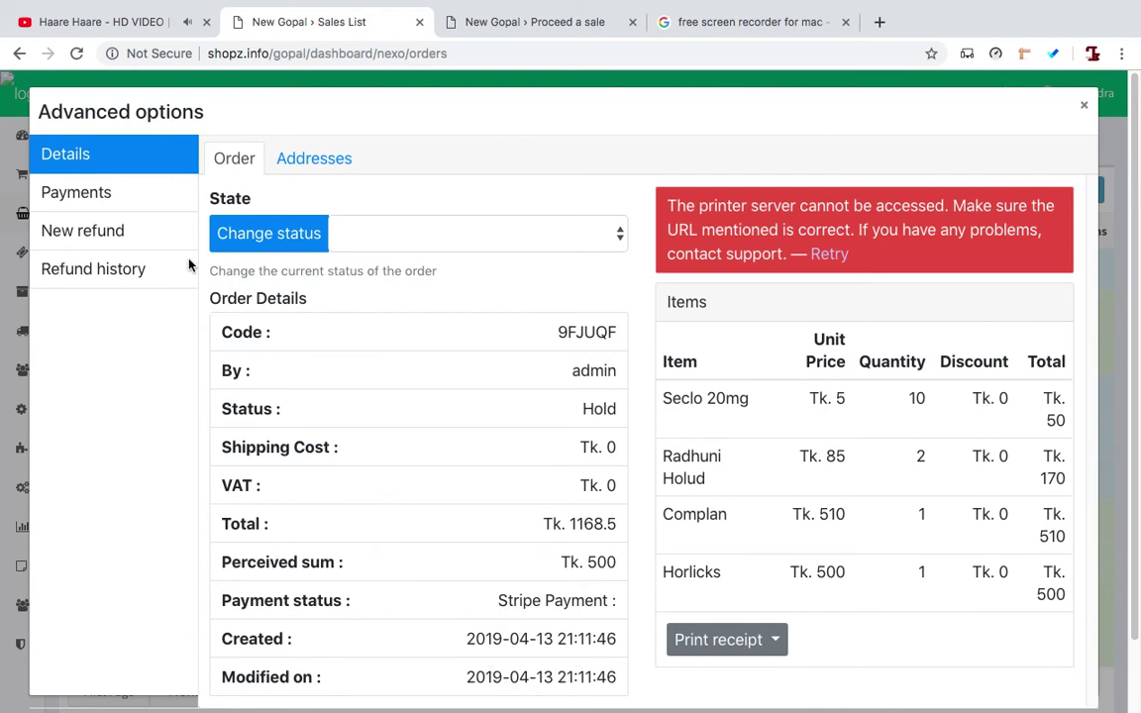
left_click(149, 192)
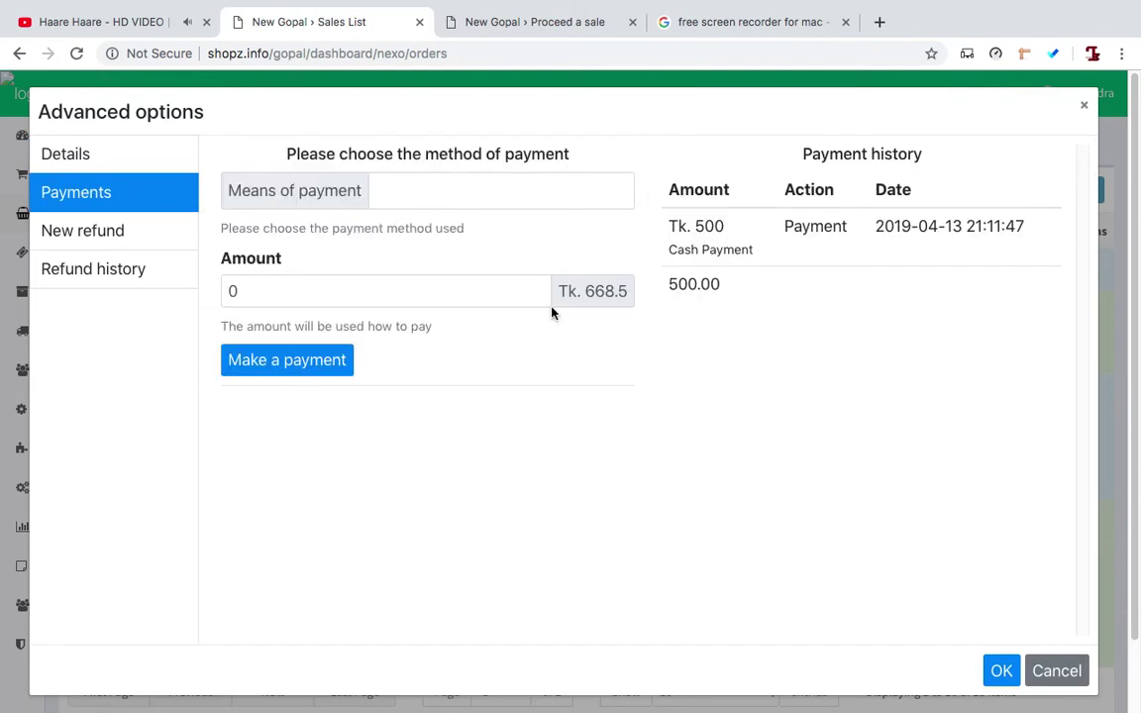
Step: Make a Cash Payment of Tk. 200 on the sale, check the payment history and close the advanced options
left_click(438, 193)
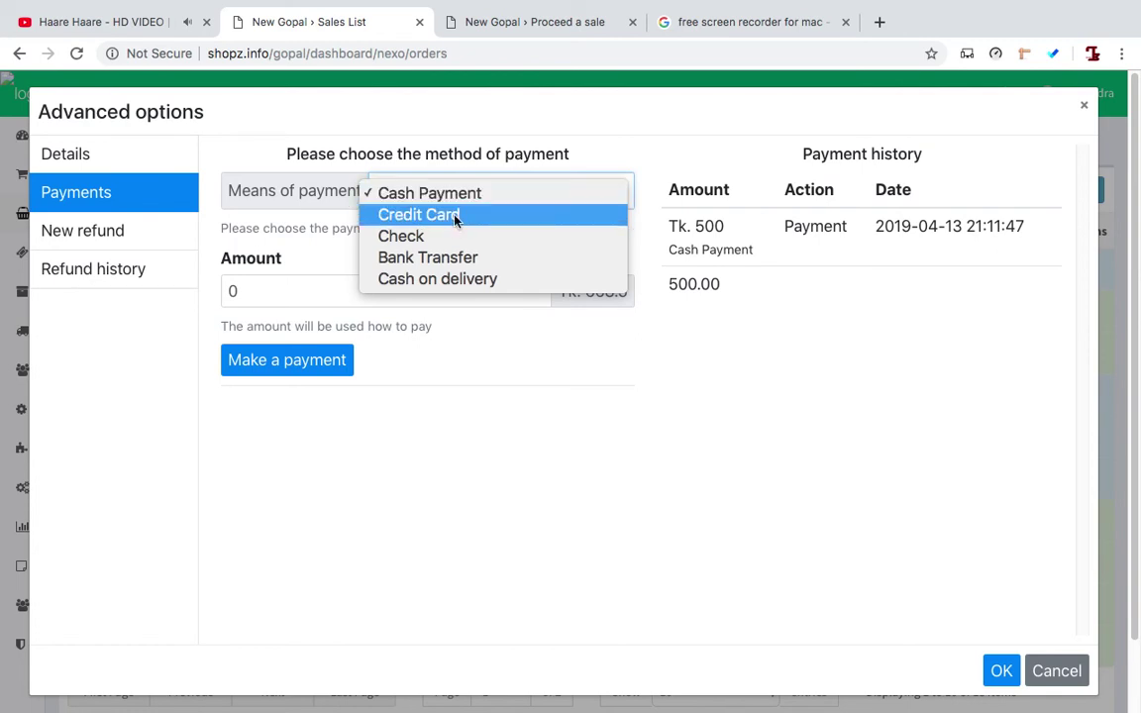
left_click(458, 198)
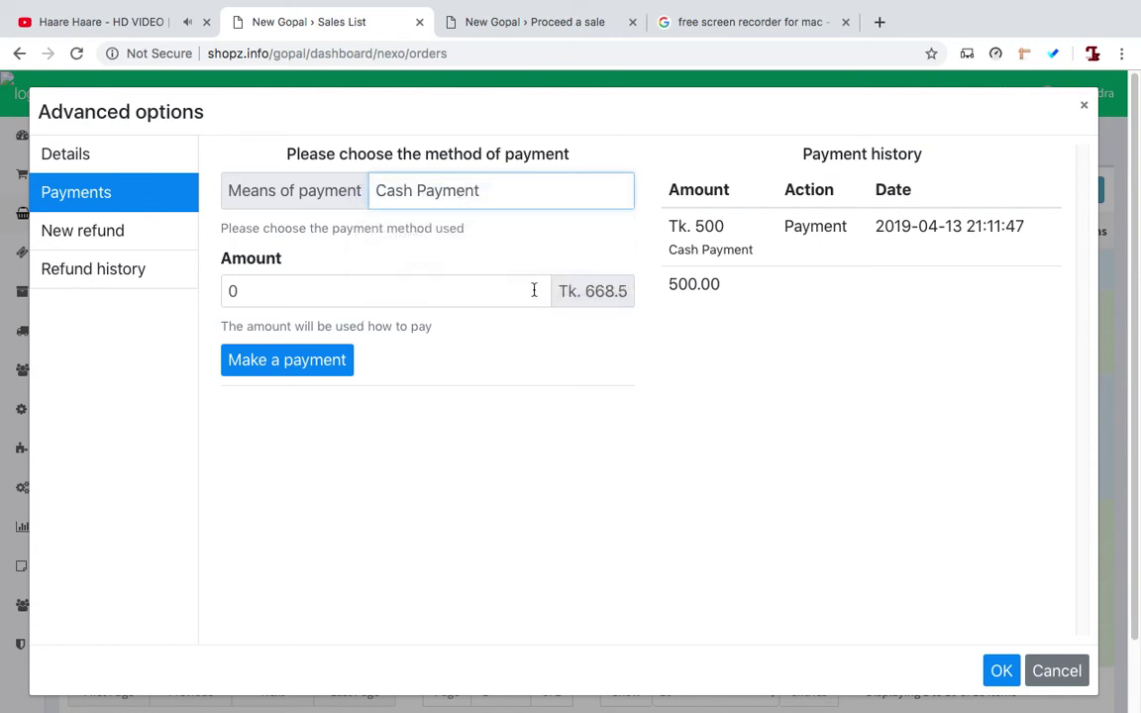
left_click_drag(578, 291, 627, 293)
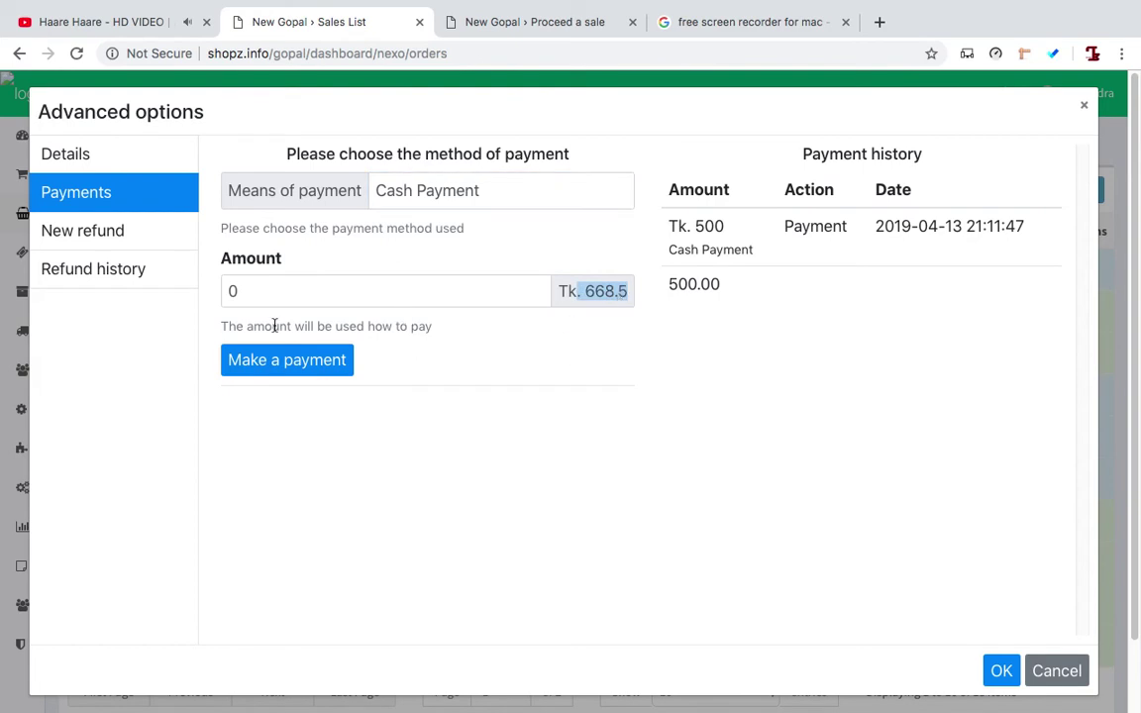
double_click(240, 295)
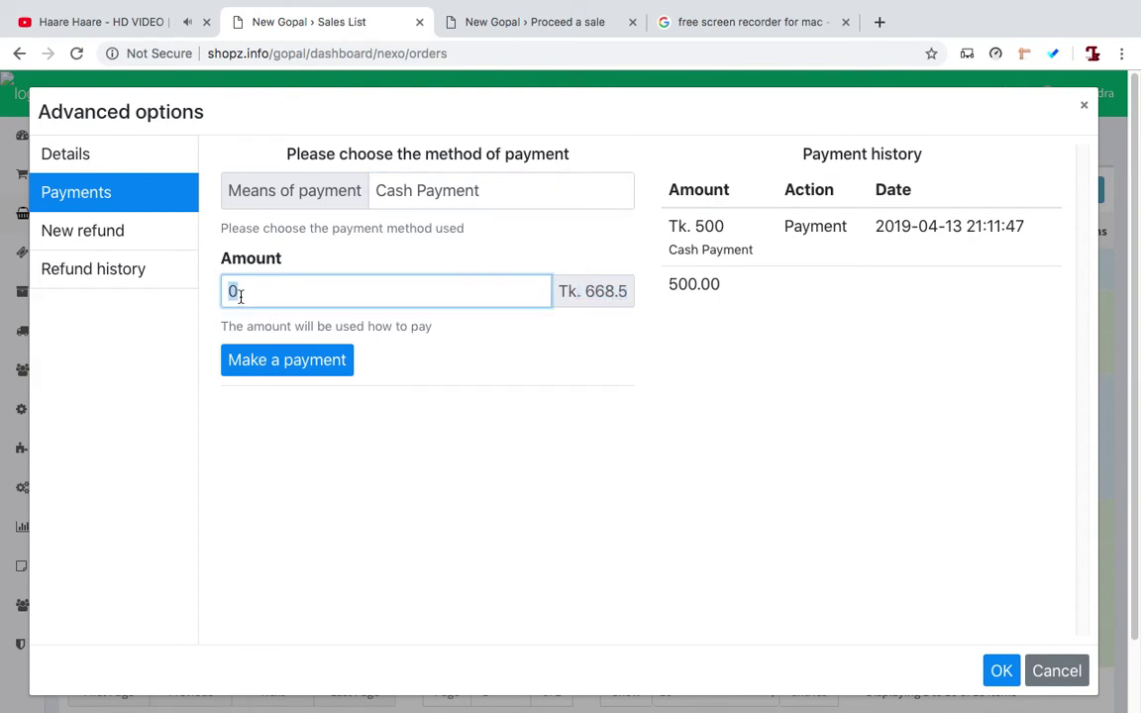
type("200")
left_click(406, 386)
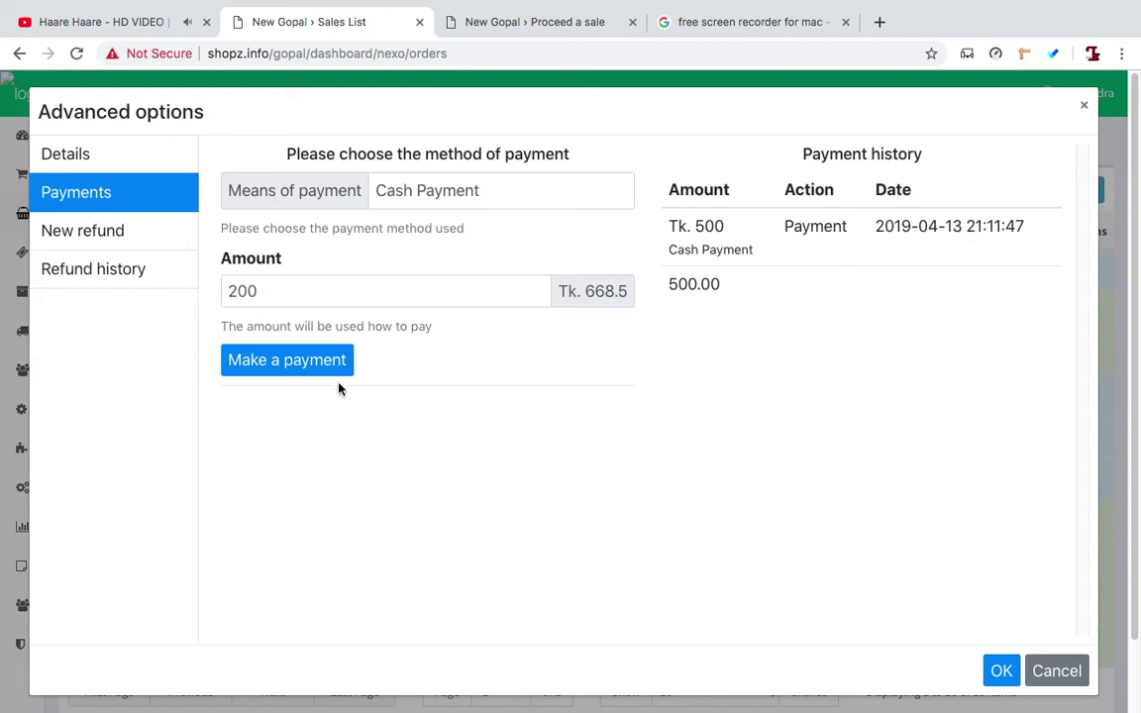
left_click(314, 370)
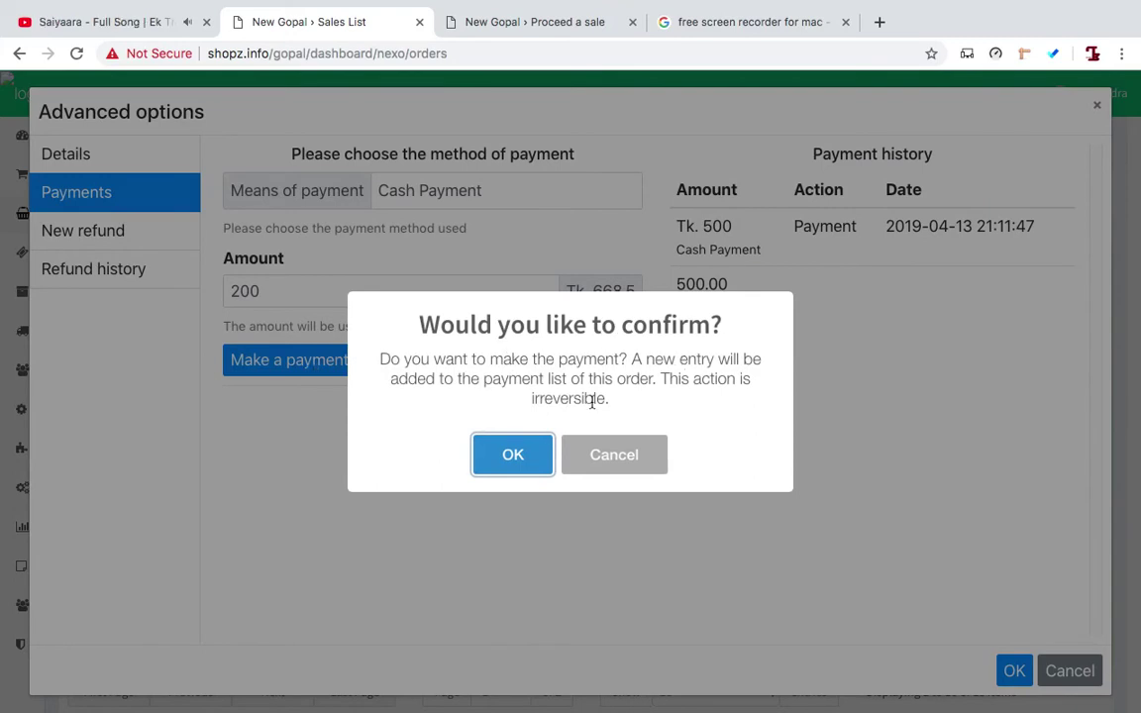
left_click(502, 473)
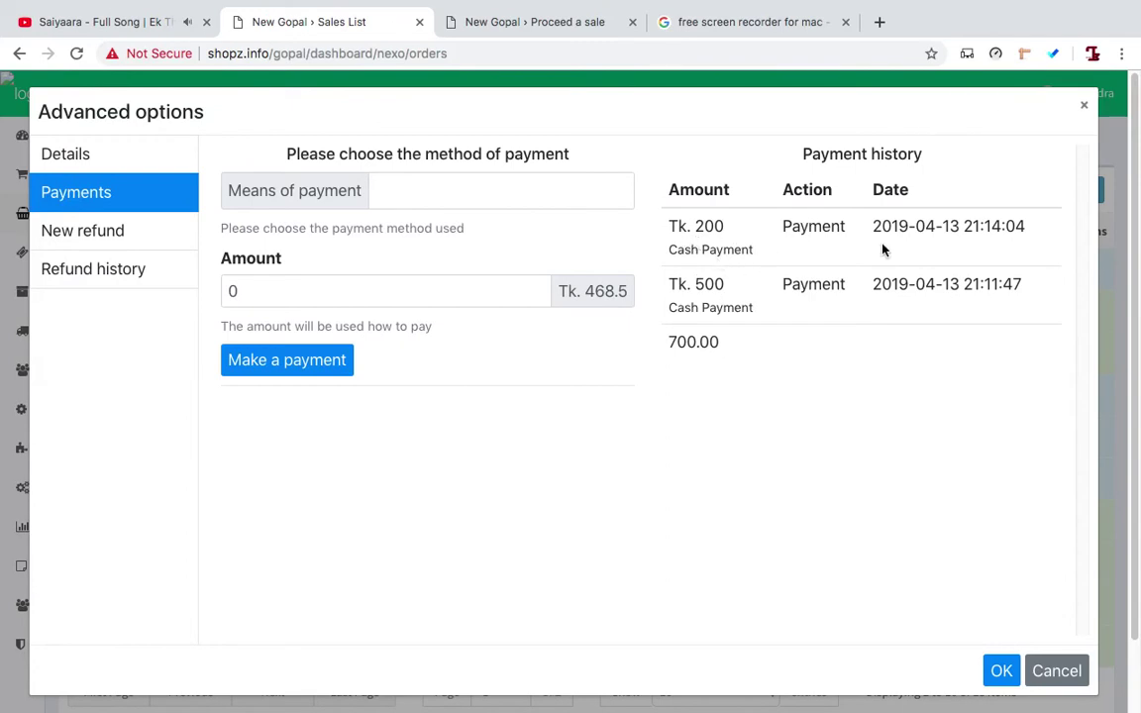
left_click_drag(910, 226, 1016, 247)
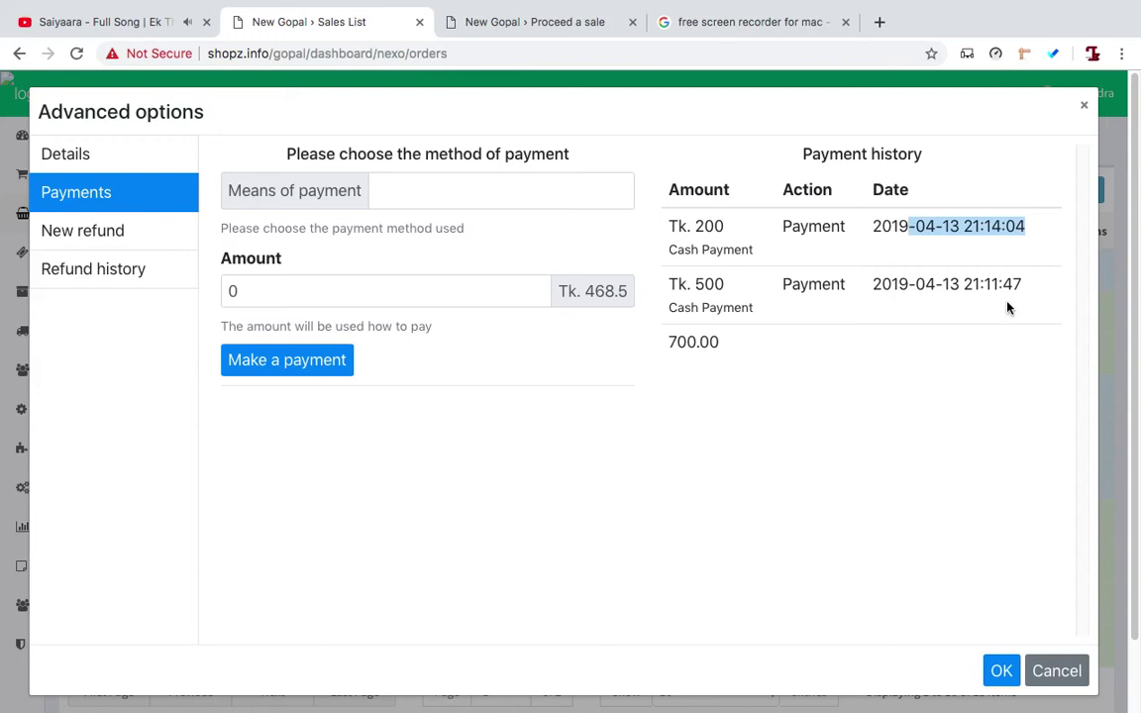
left_click(1010, 676)
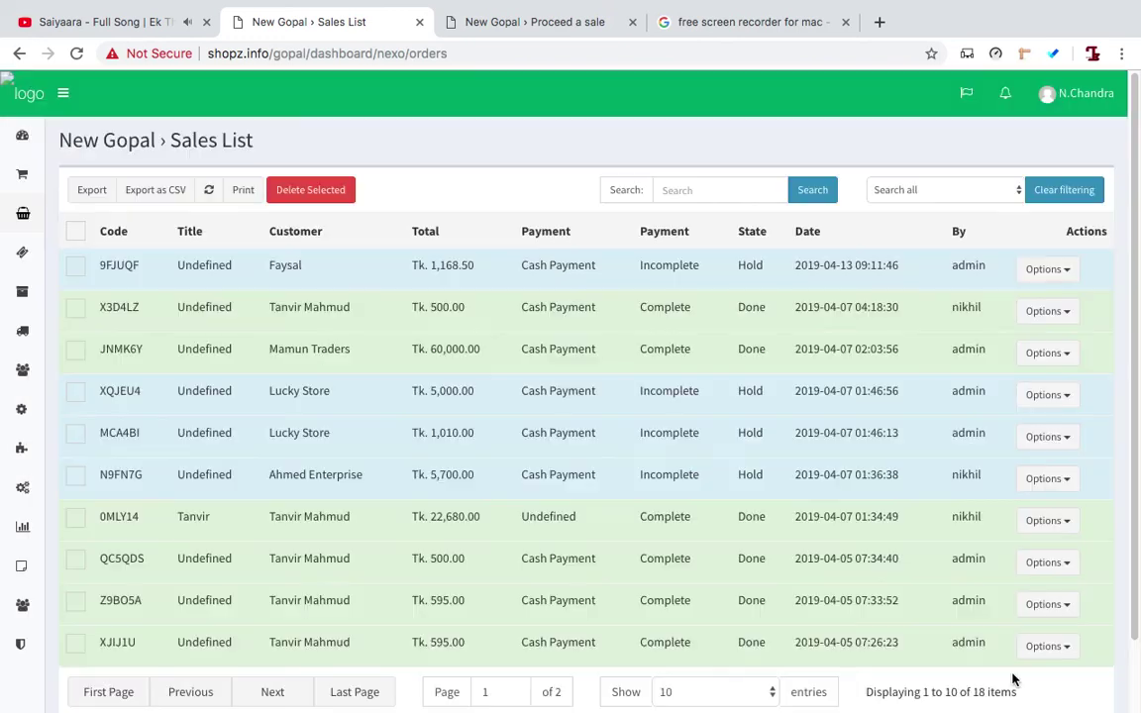
Step: Switch to the browser tab for proceeding with a sale and choose Lucky Store as the customer
scroll(910, 313, "up", 2)
left_click(501, 24)
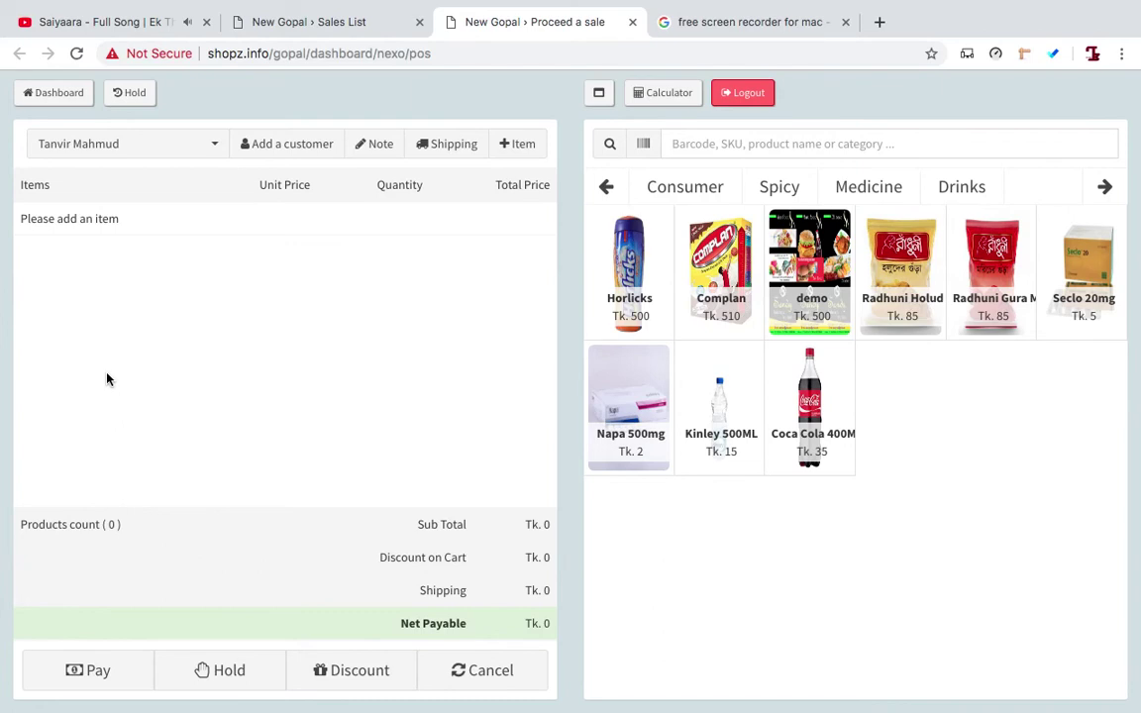
left_click(149, 153)
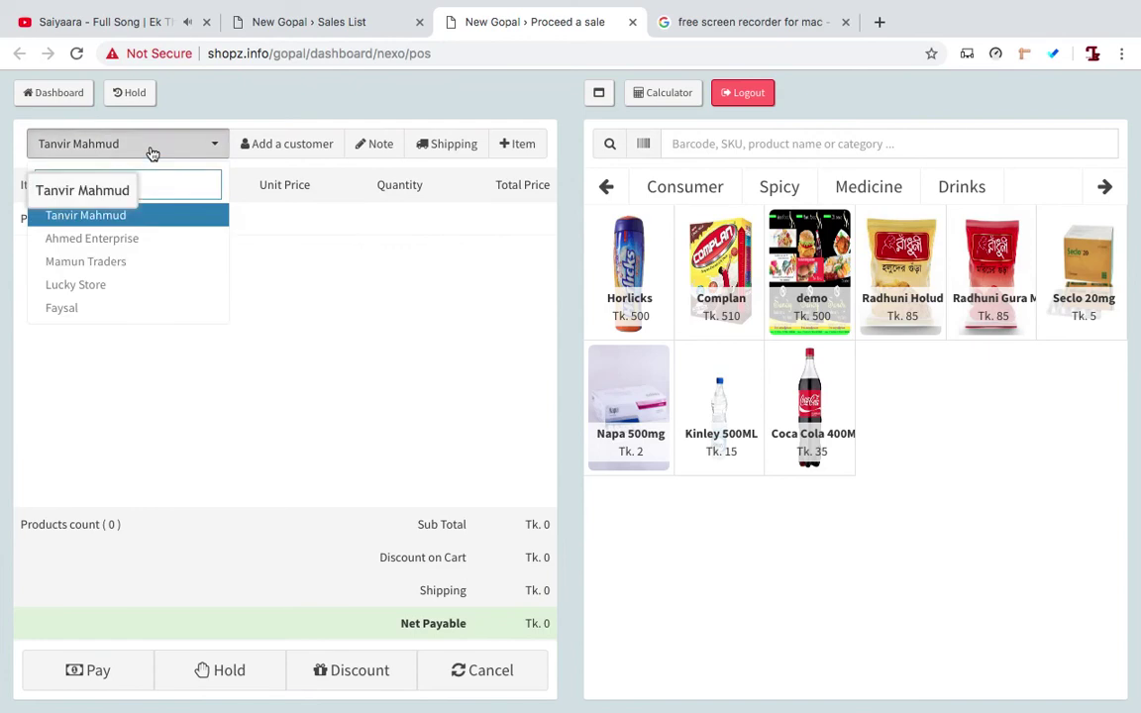
left_click(130, 286)
left_click(439, 319)
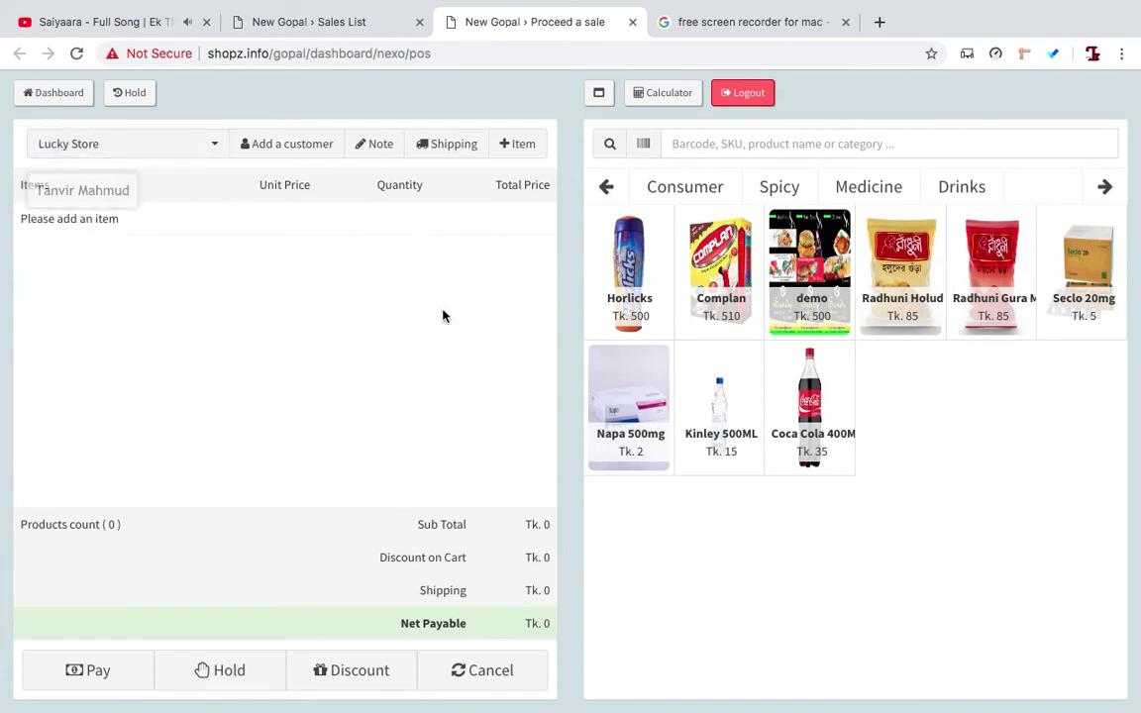
Step: Add six Horlicks and four Complan to the cart
left_click(623, 281)
double_click(623, 281)
left_click(623, 281)
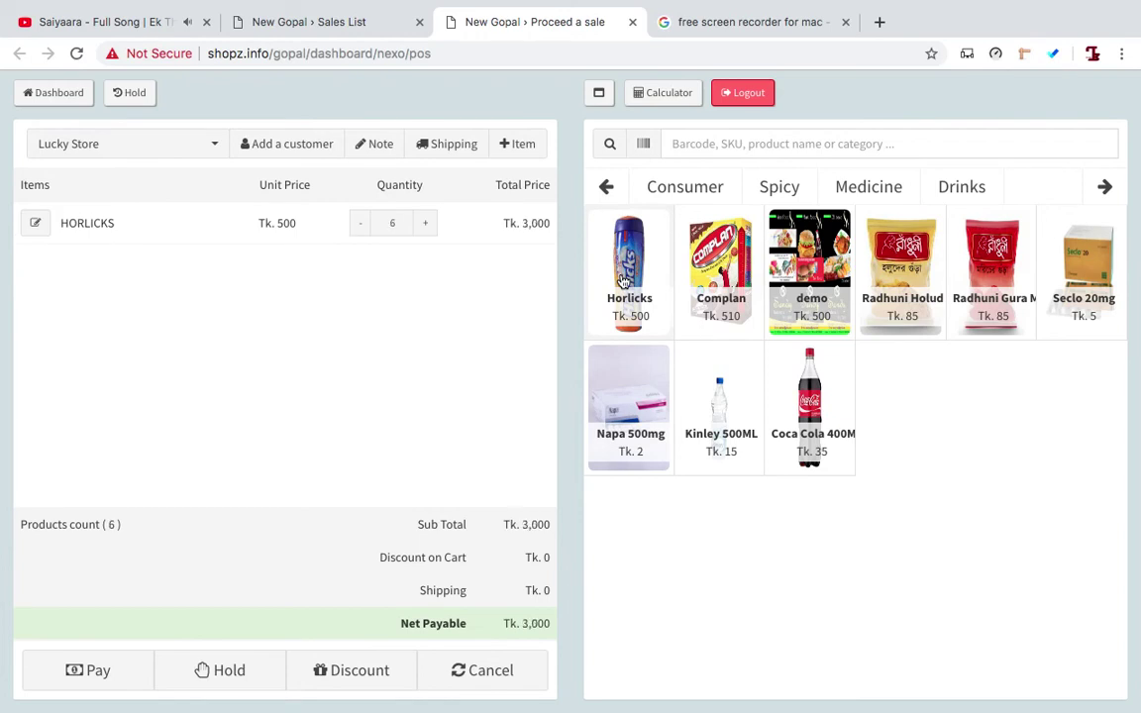
left_click(729, 287)
triple_click(729, 287)
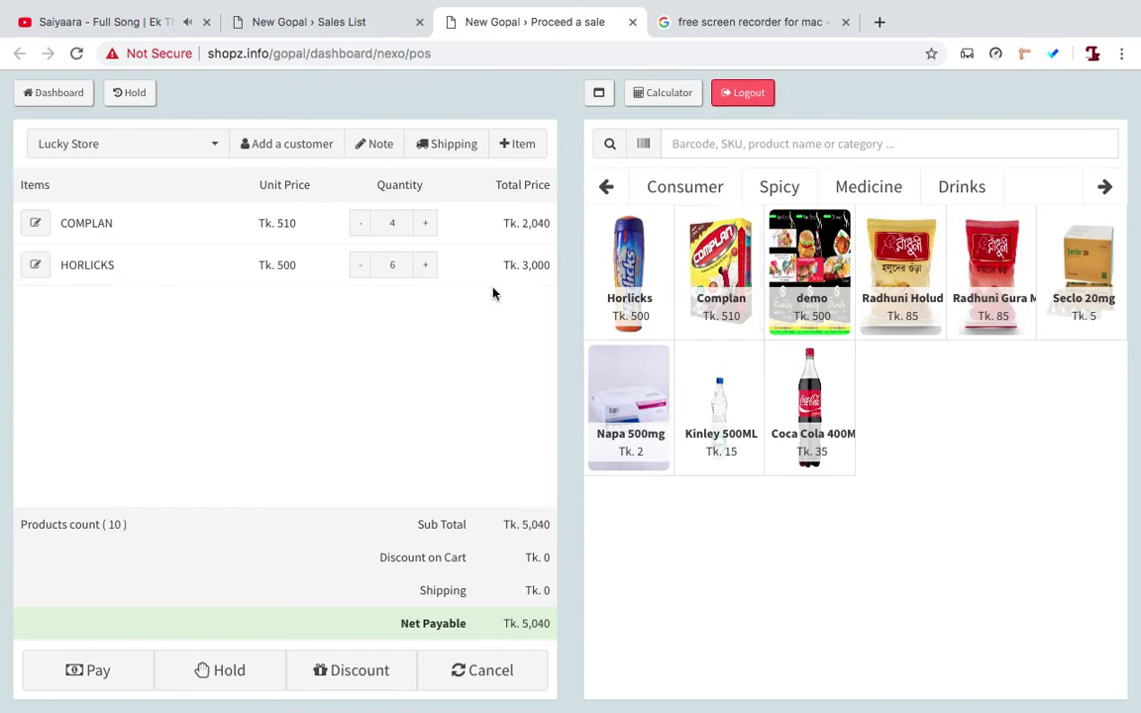
Step: Put the order on hold with the title "lucky store 1st due order"
left_click(201, 673)
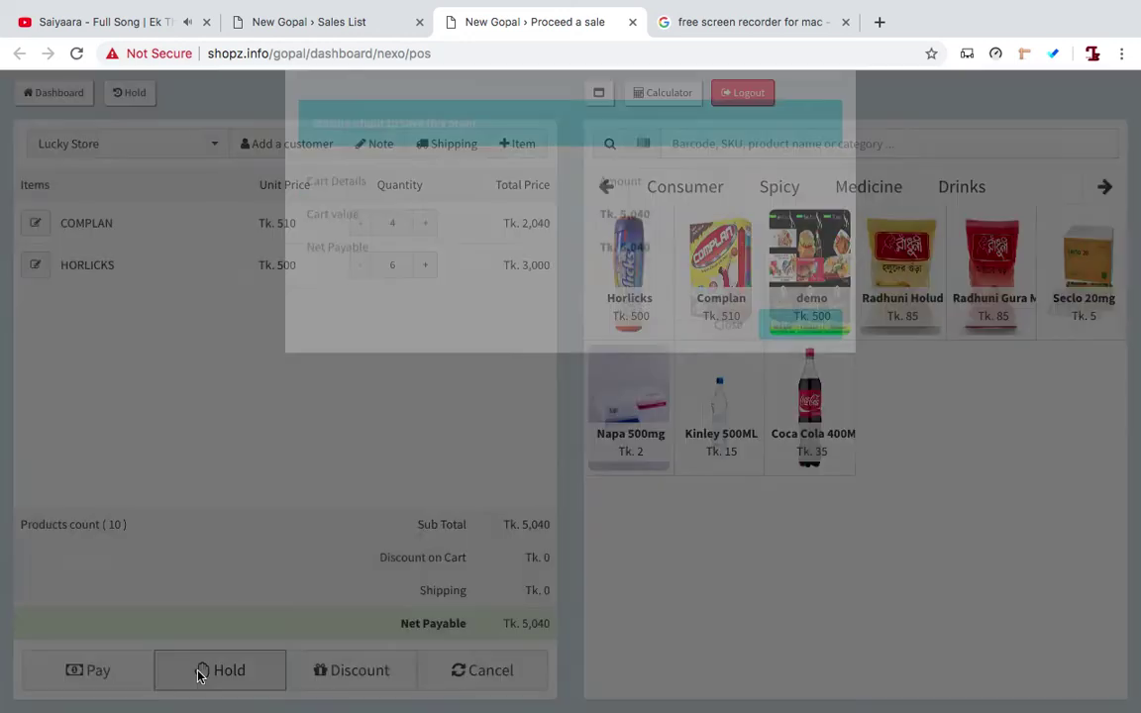
left_click(414, 159)
type("l")
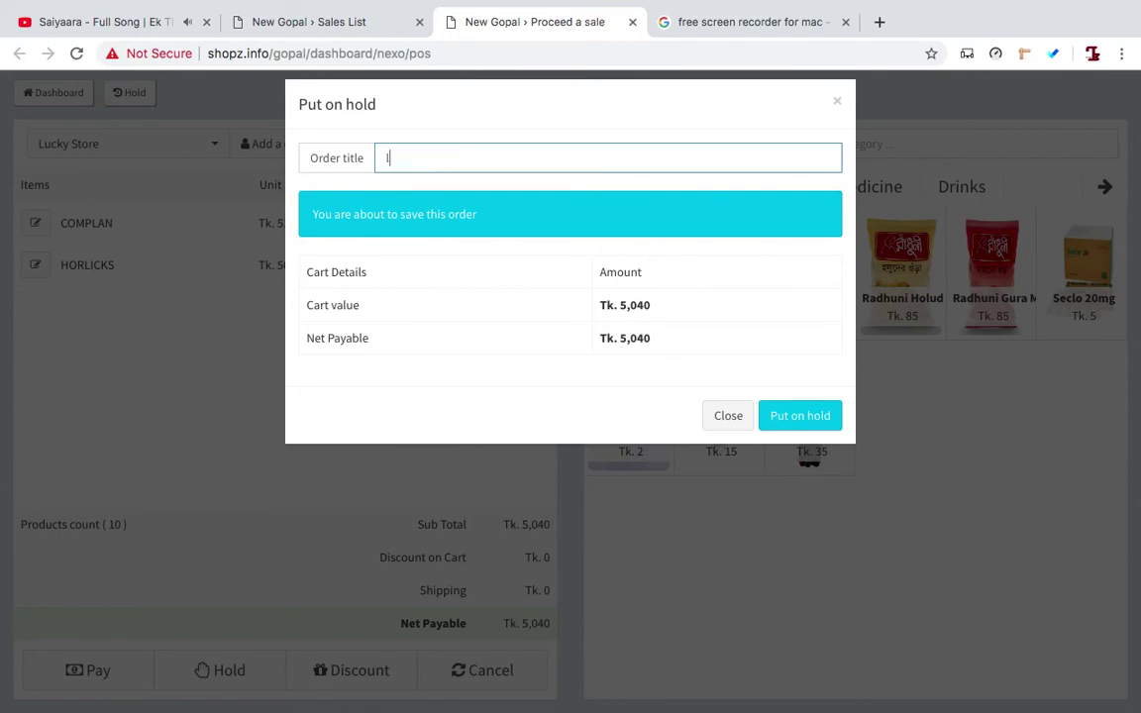
type("ucky store 1st due order")
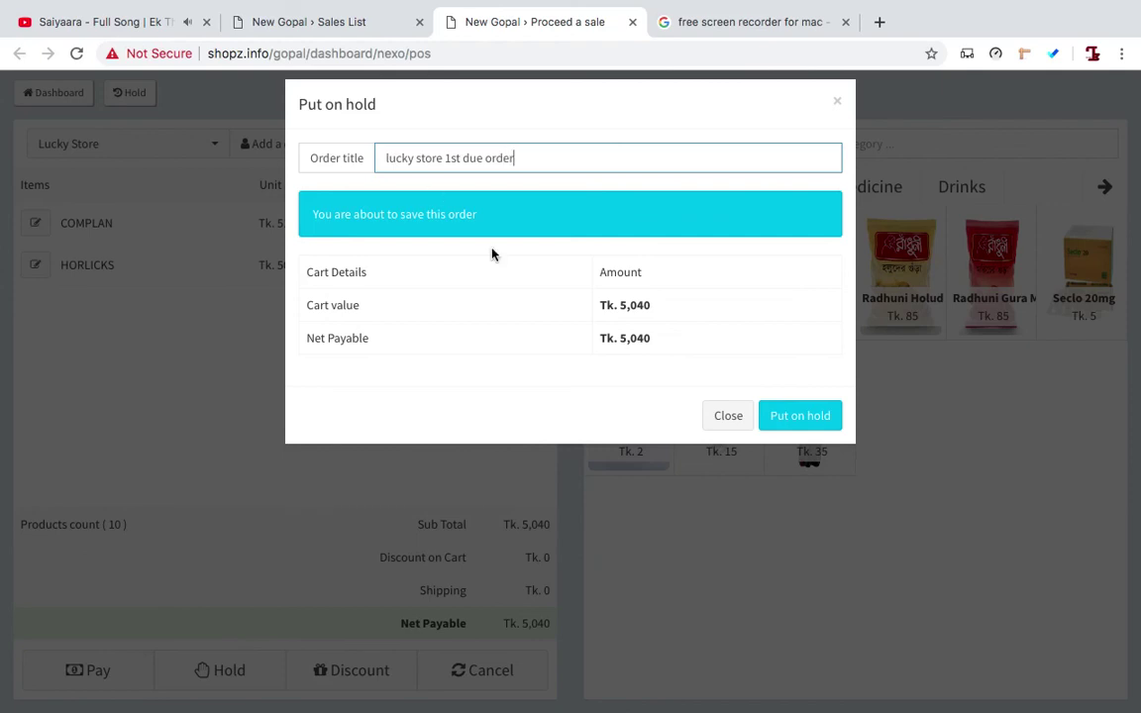
left_click(803, 417)
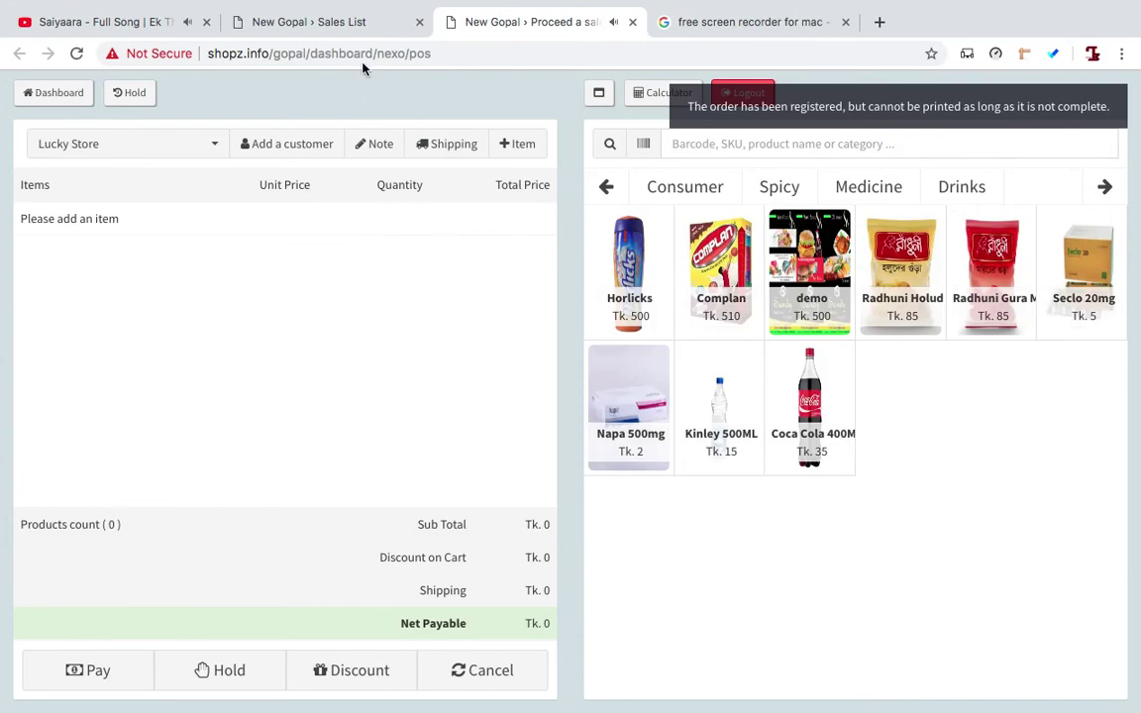
Step: Return to the sales list's browser tab, refresh the list and check who made the newest sale
left_click(359, 22)
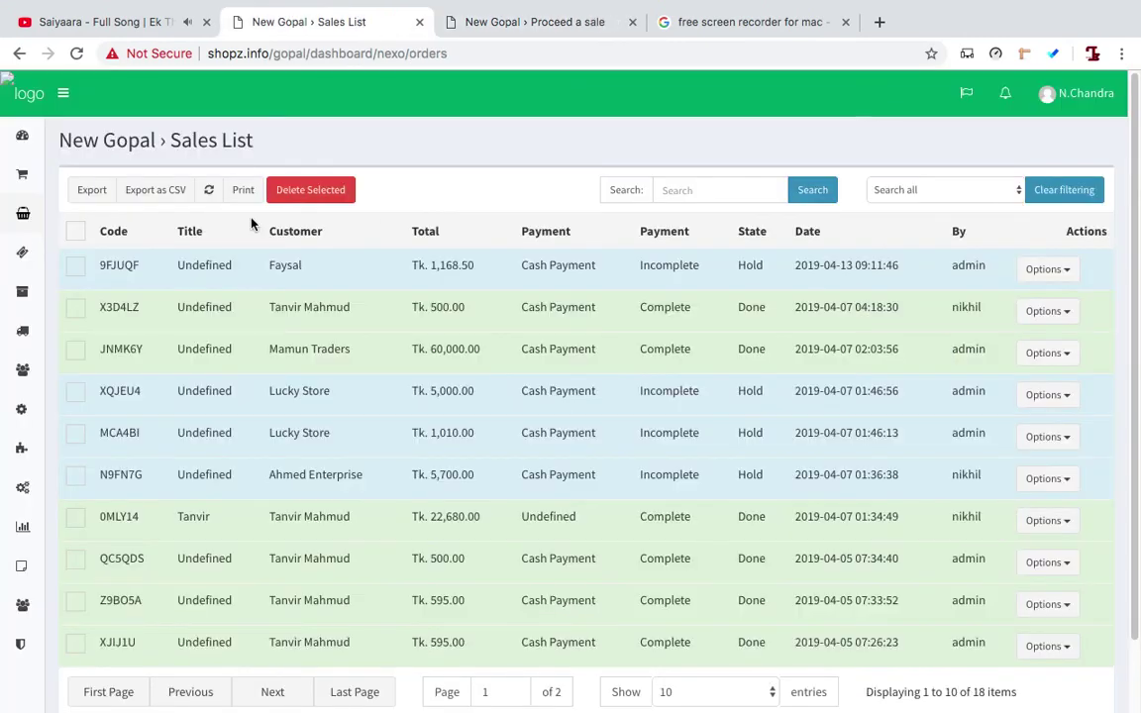
left_click(211, 191)
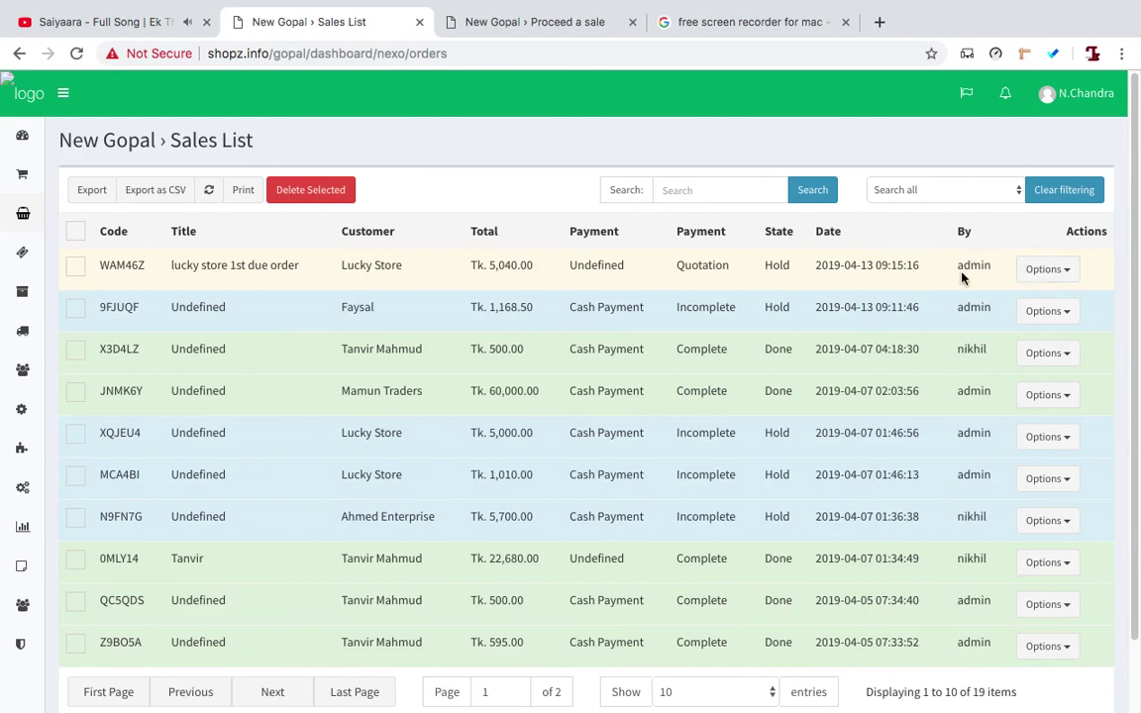
left_click_drag(958, 270, 998, 271)
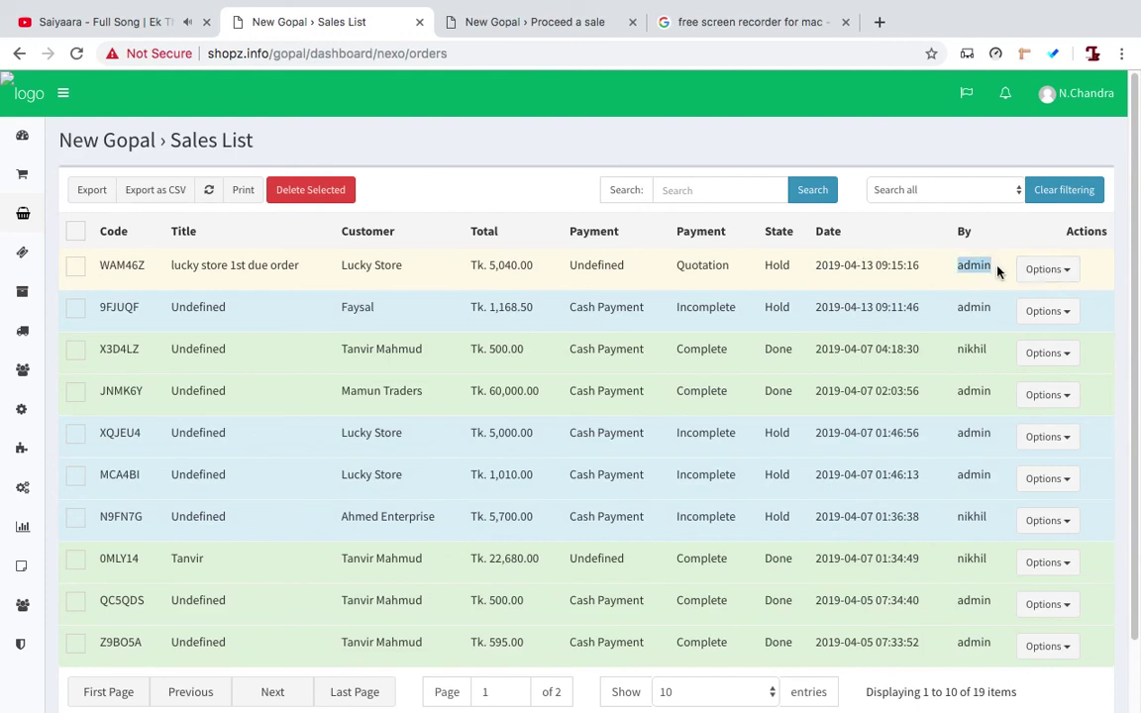
Step: Record a Bank Transfer payment of 5040 for the held order "lucky store 1st due order"
left_click(1052, 278)
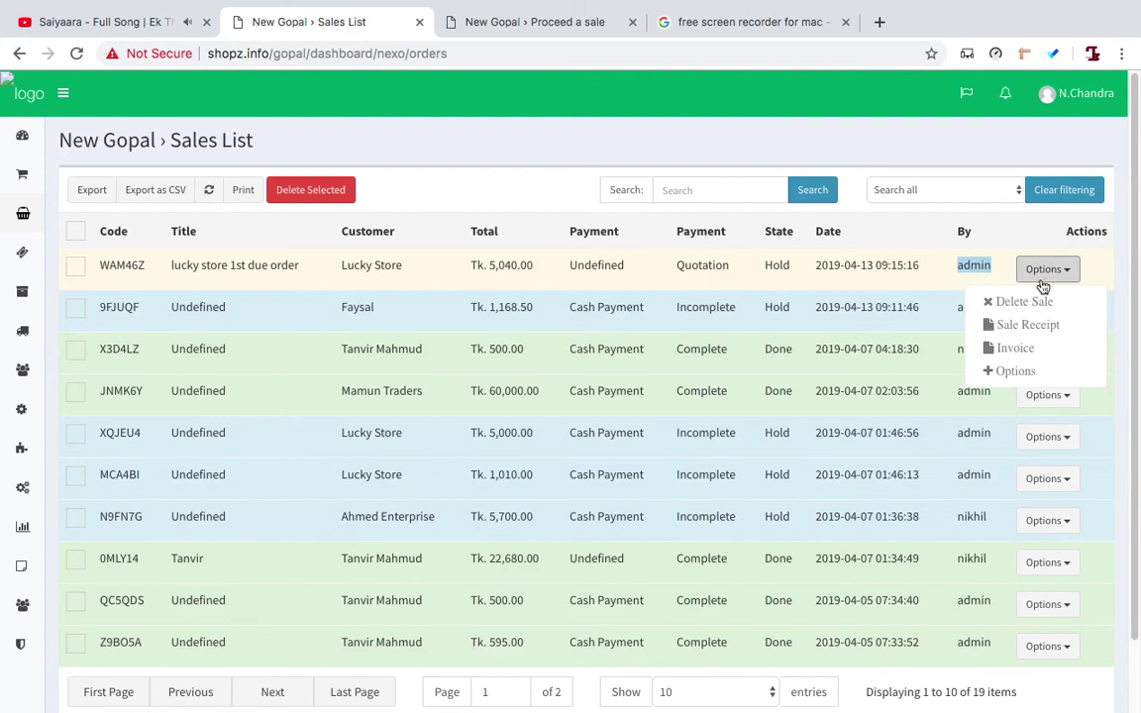
left_click(1006, 374)
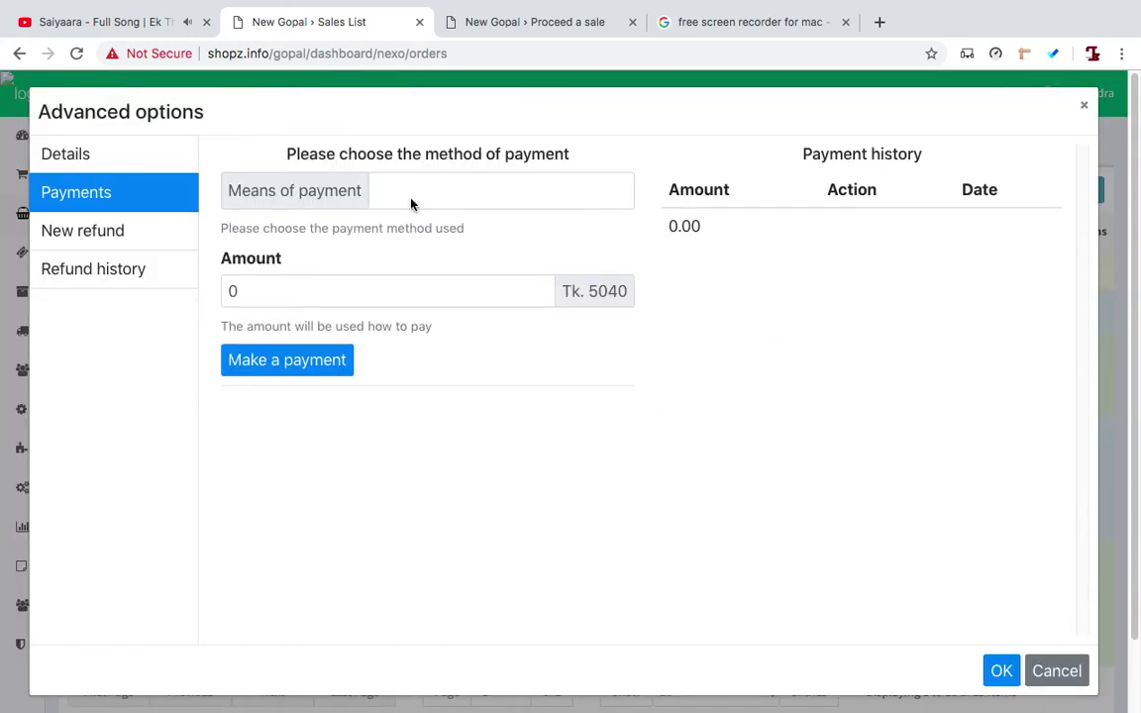
left_click(441, 194)
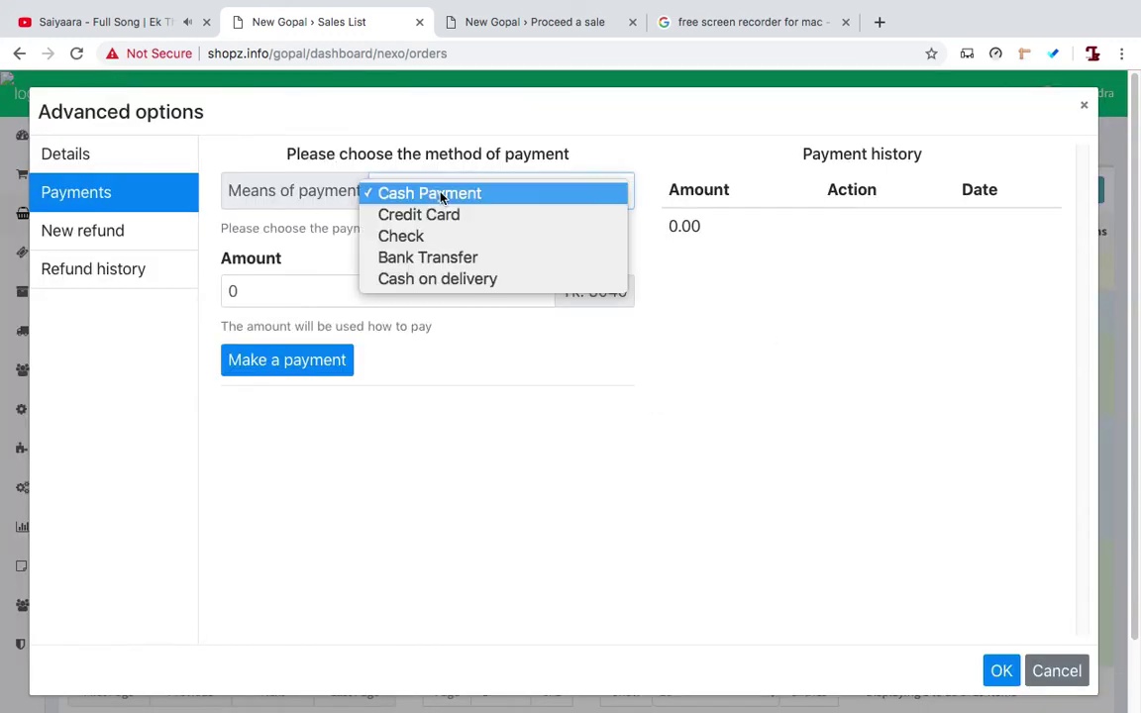
left_click(443, 262)
left_click(458, 292)
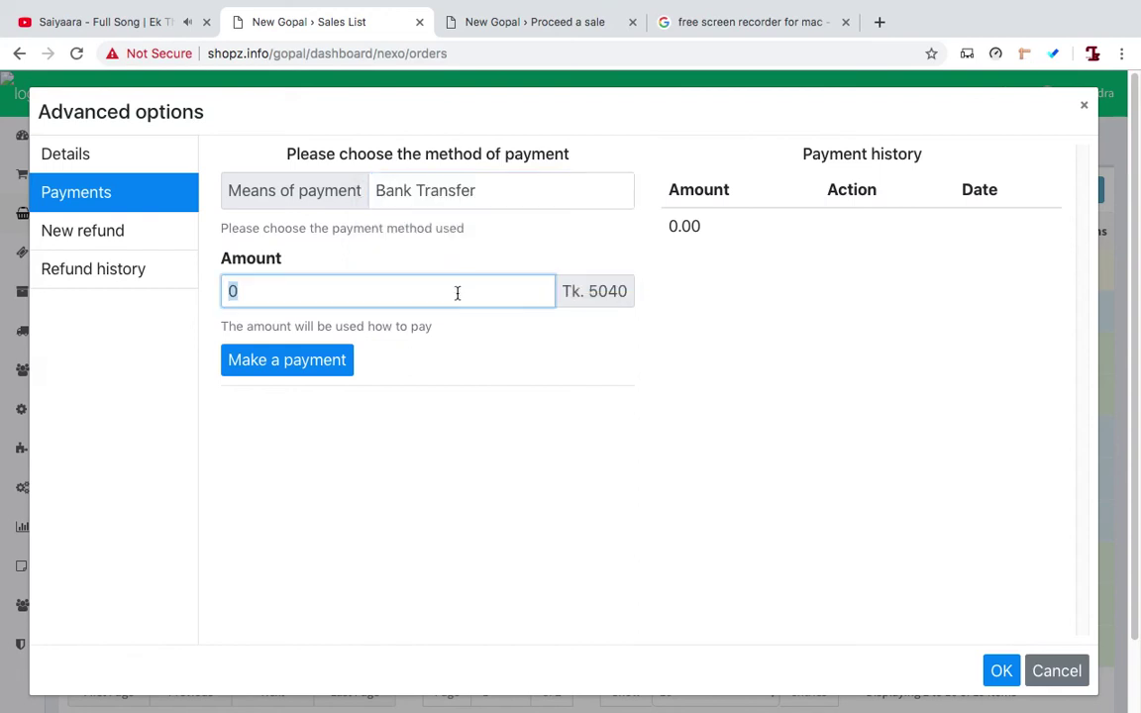
type("5040")
left_click(299, 368)
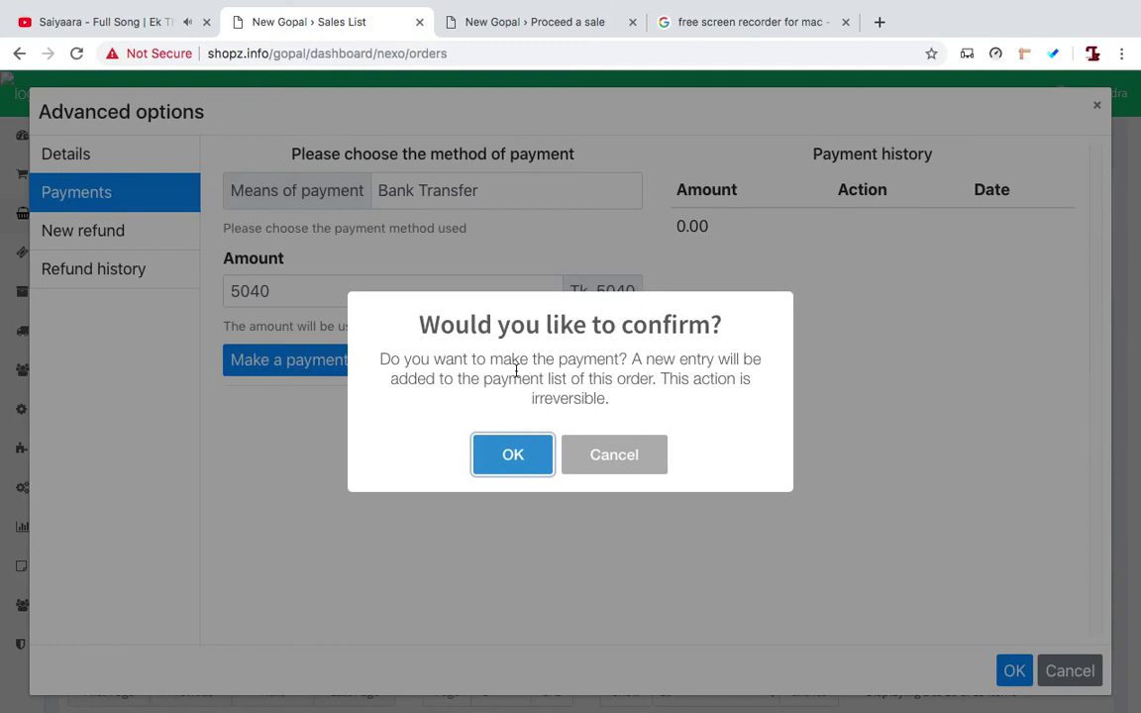
left_click(507, 453)
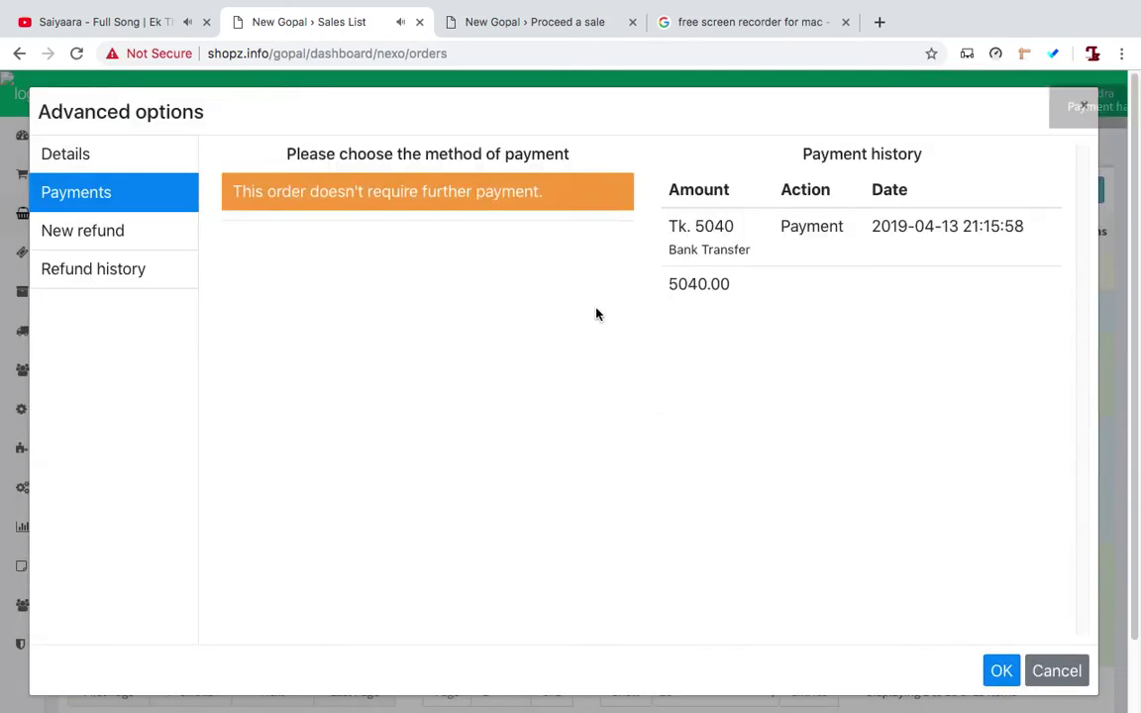
Step: Check the order's remaining payment requirement and the date in its payment history, and close the advanced options
left_click_drag(276, 191, 524, 199)
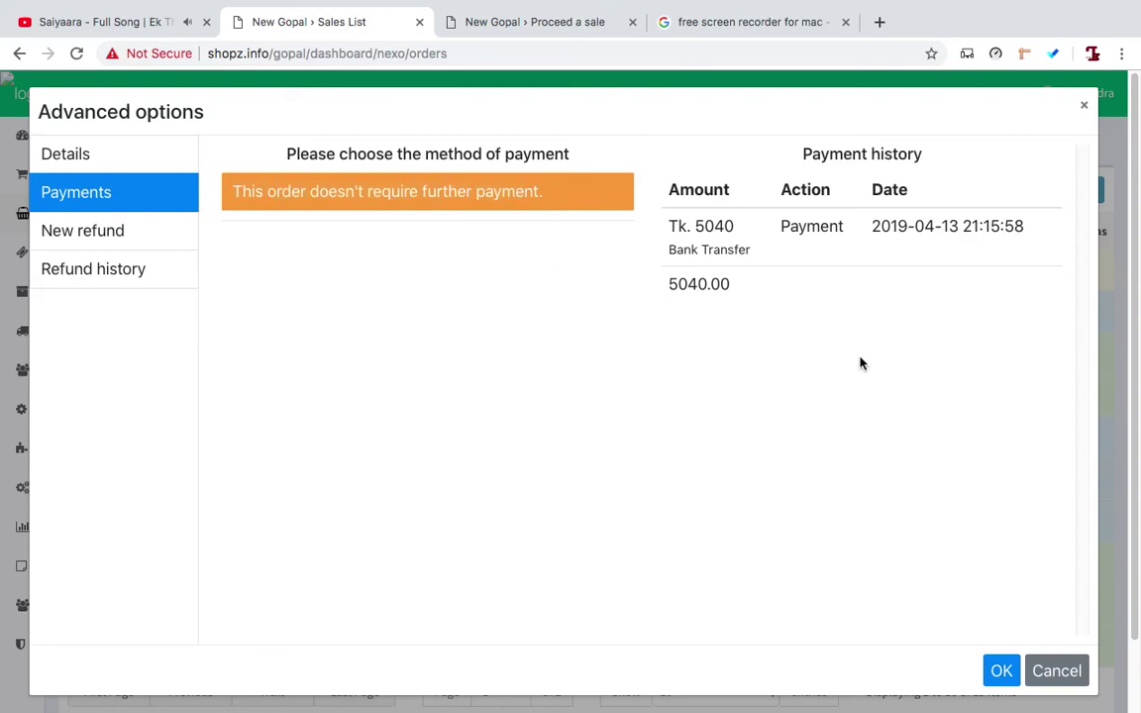
left_click_drag(889, 236, 1016, 228)
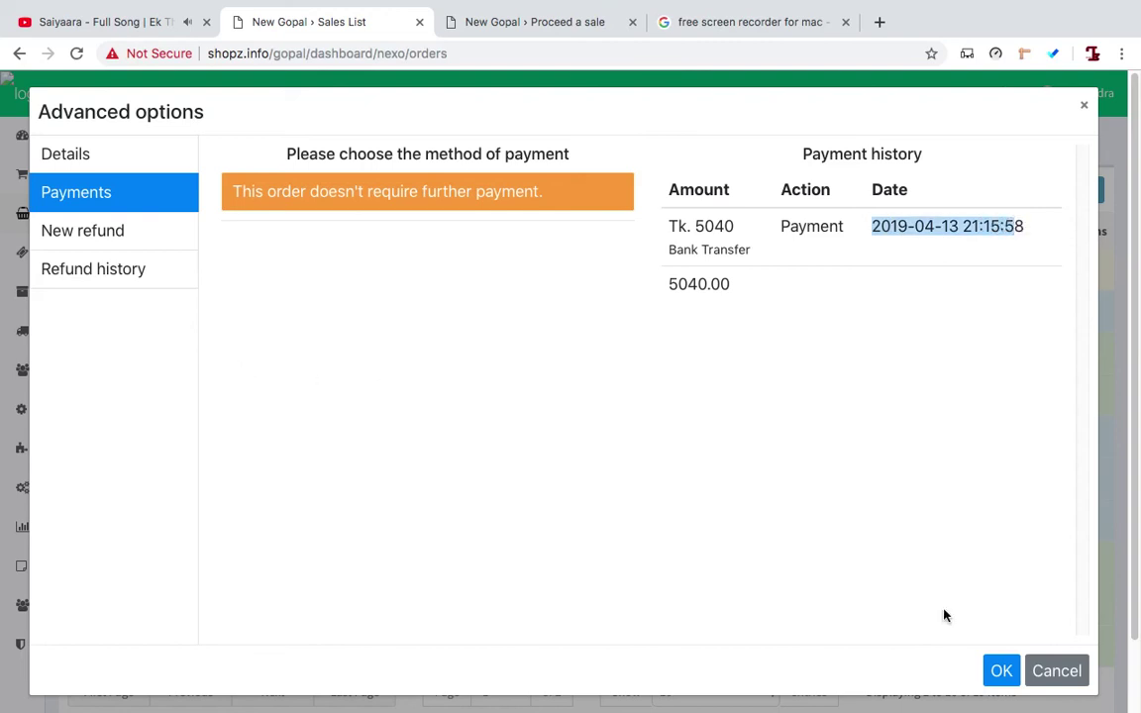
left_click(998, 671)
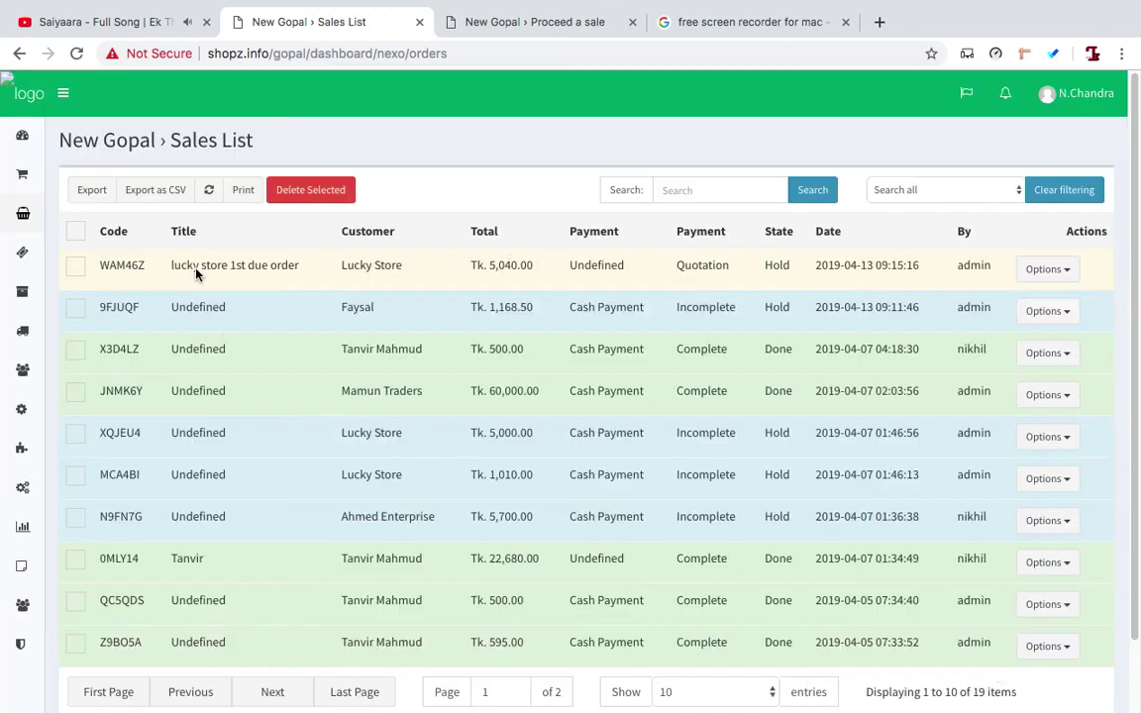
Step: Refresh the sales list and review the payment status and state of the listed orders
left_click(209, 191)
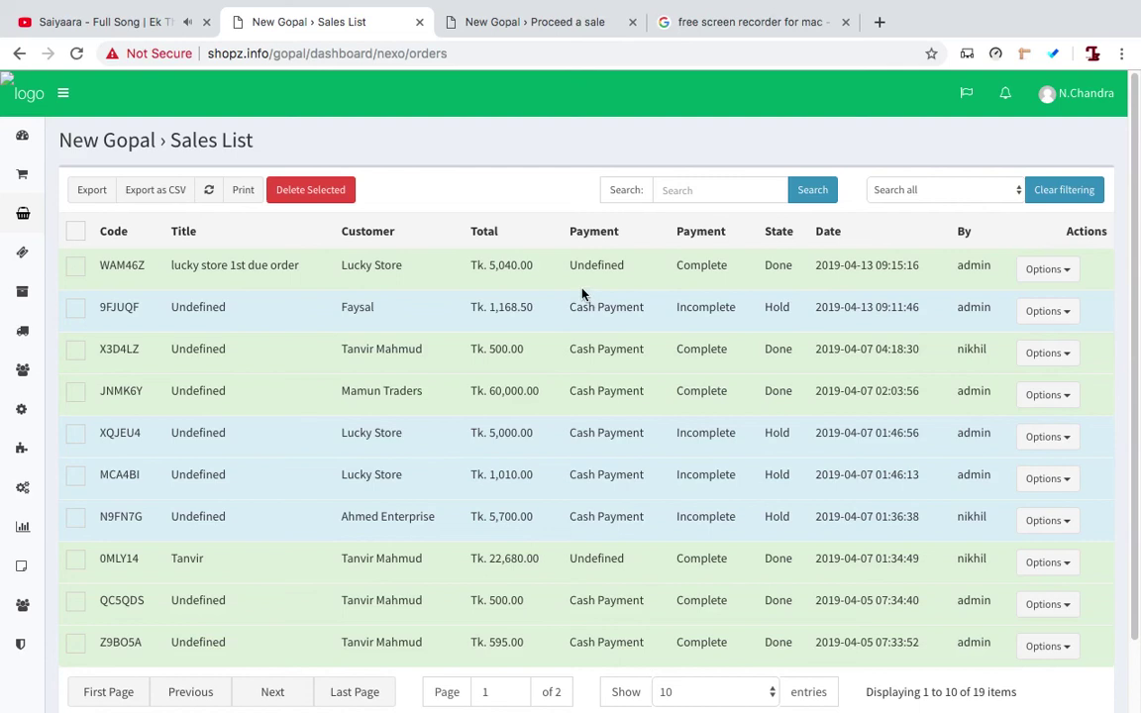
scroll(369, 449, "down", 1)
scroll(375, 438, "down", 2)
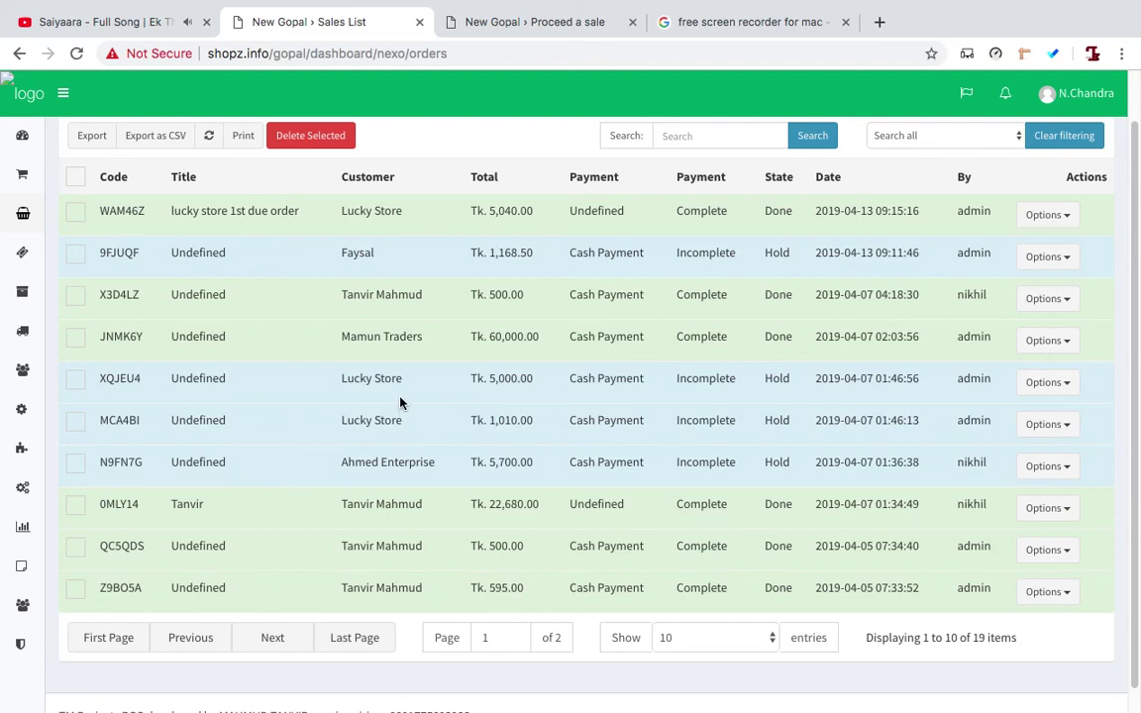
left_click_drag(436, 413, 438, 428)
left_click(438, 428)
scroll(498, 319, "down", 1)
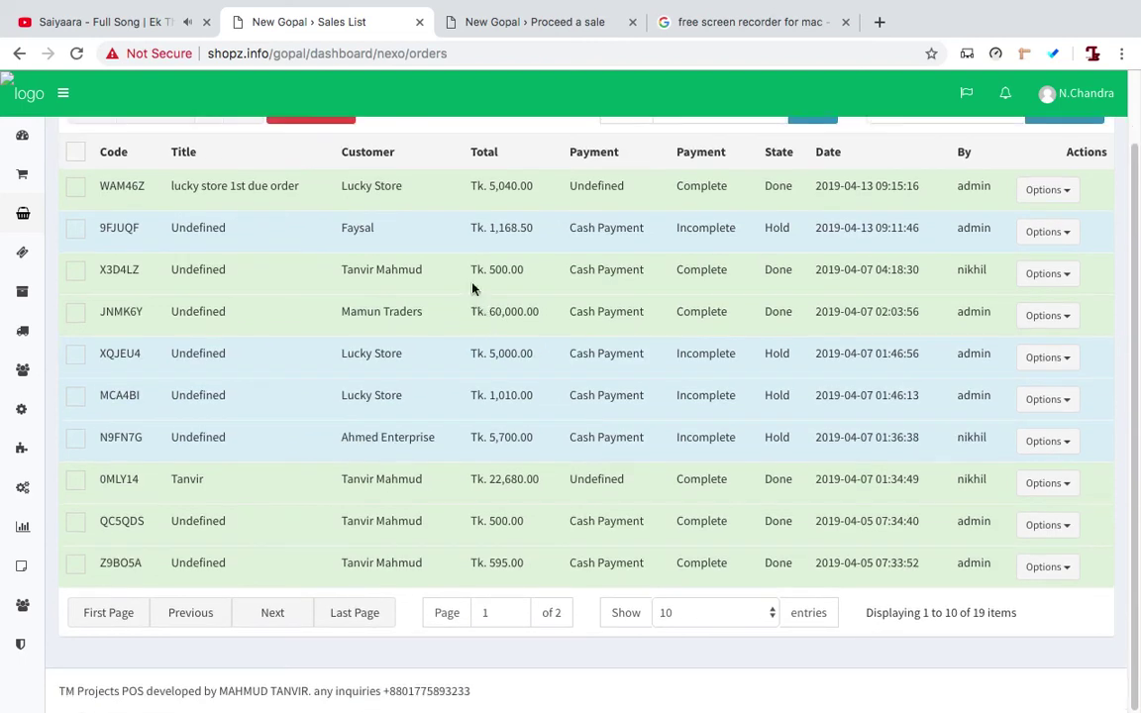
scroll(465, 307, "up", 1)
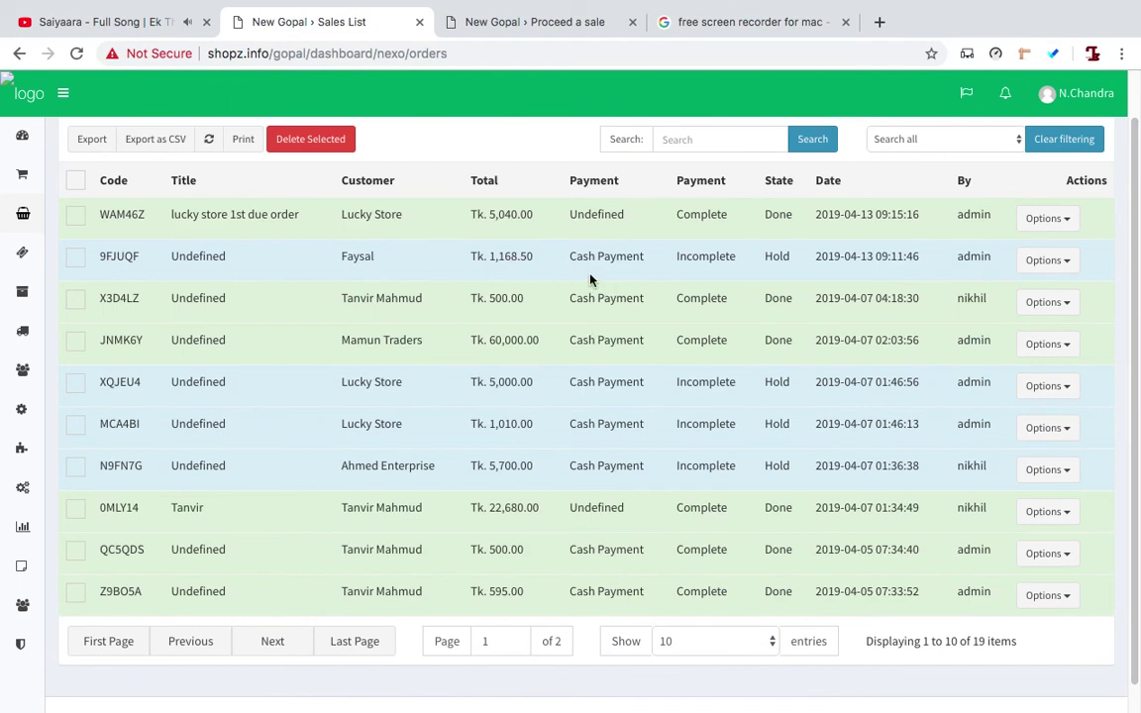
scroll(631, 307, "down", 1)
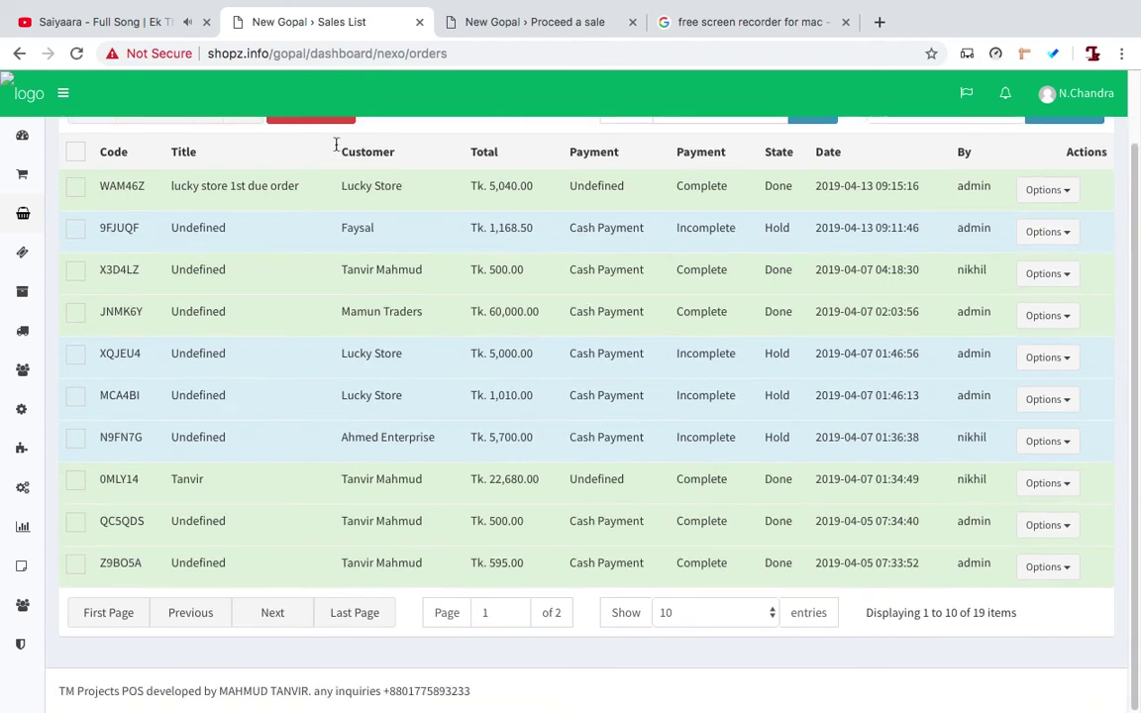
Step: Switch to the browser tab for proceeding with a sale
left_click(510, 20)
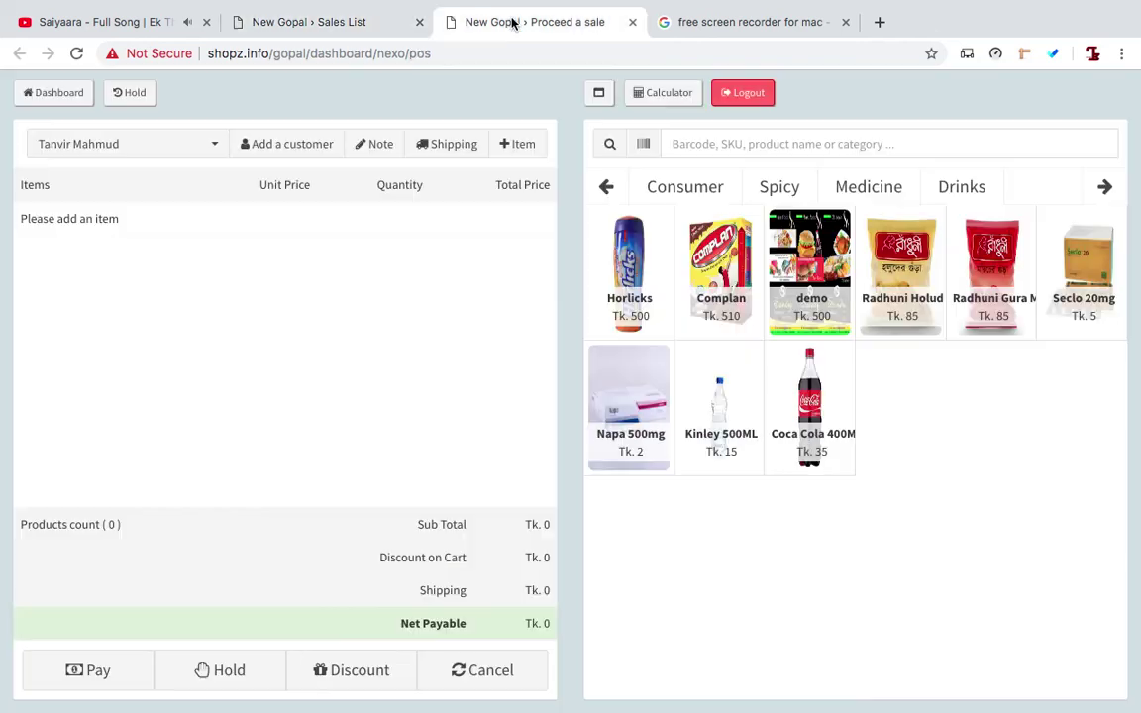